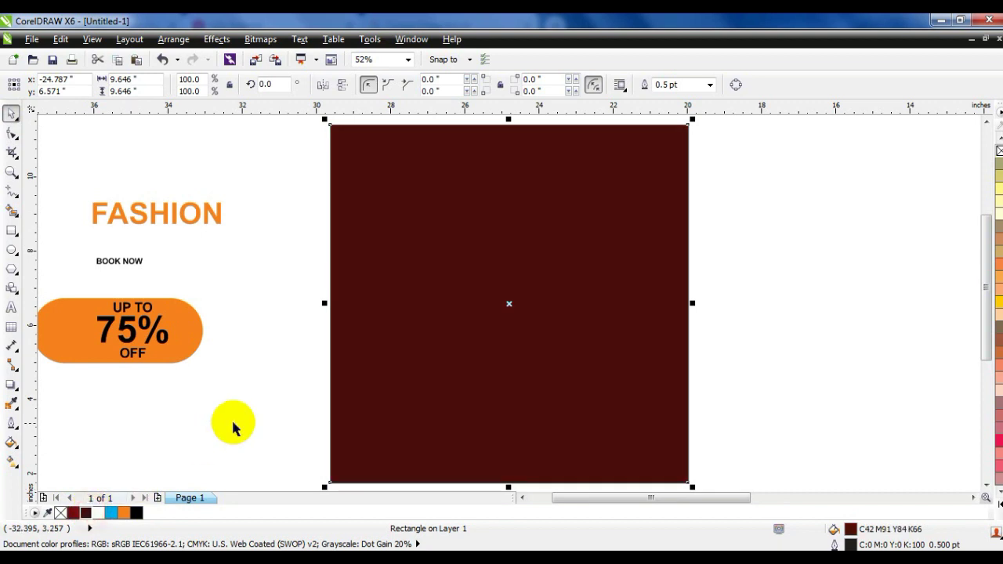
- Draw a rectangle about 5.83 × 10.08 inches over the left part of the dark square and convert it to curves
scroll(331, 352, down, 2)
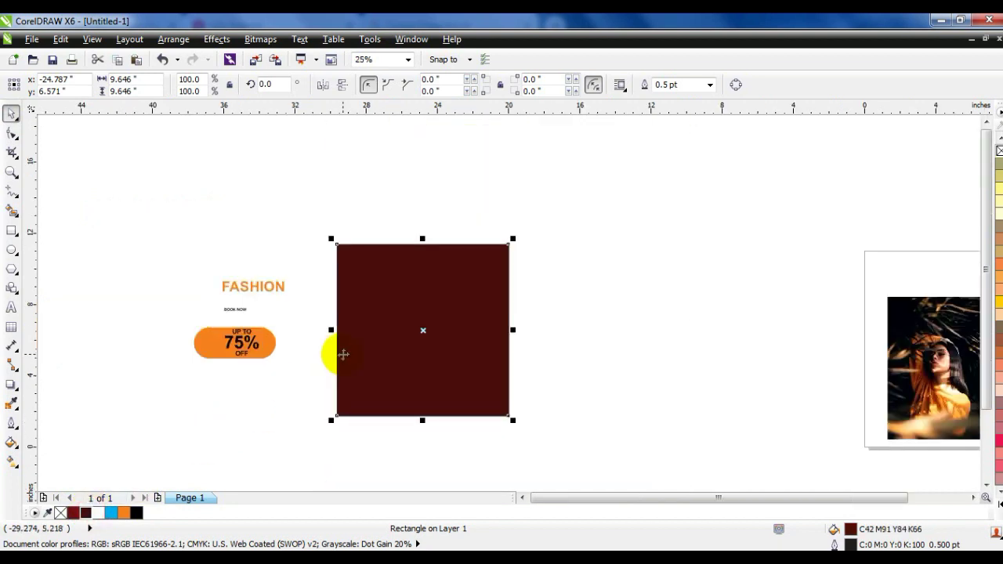
click(313, 279)
click(11, 232)
drag(326, 243, 429, 421)
click(11, 134)
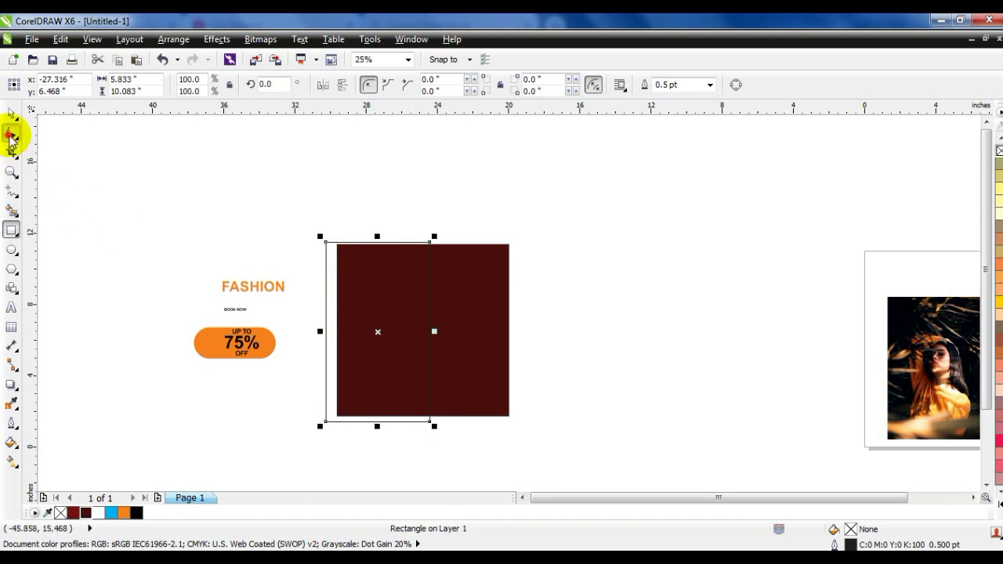
key(ctrl+q)
- Bend the right edge of the converted rectangle into a smooth S-shaped wave, bulging inward above and outward below
drag(303, 214, 469, 423)
key(shift+F2)
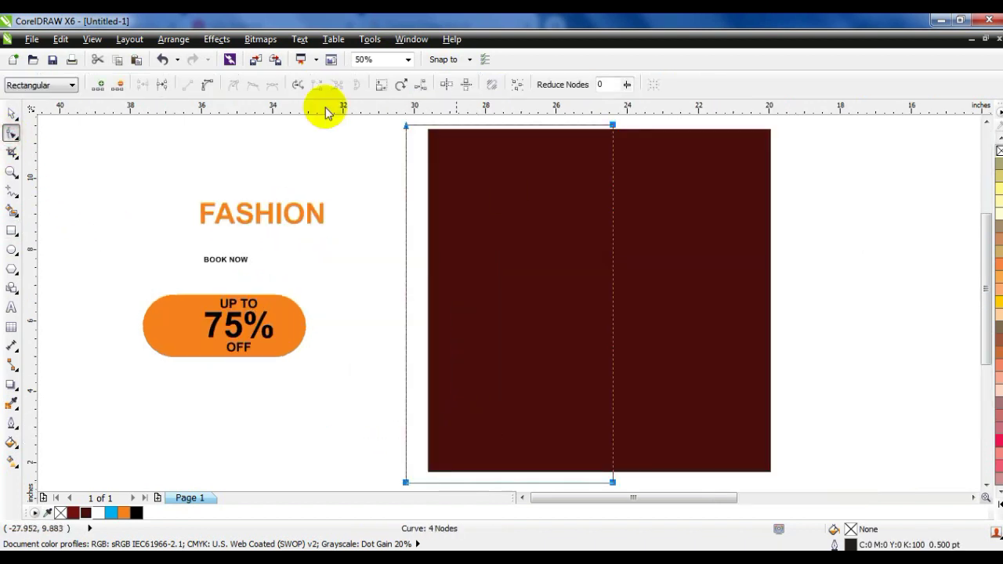
click(208, 83)
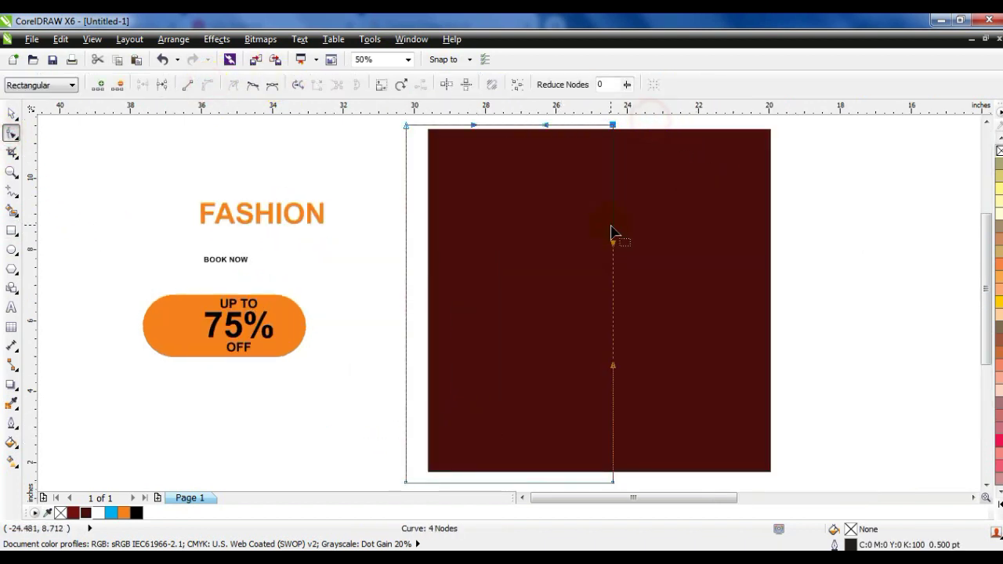
drag(613, 249, 680, 354)
drag(517, 232, 479, 281)
drag(680, 358, 711, 356)
drag(480, 283, 469, 288)
- Fill the wavy shape with dark red C31 M100 Y100 K44 and remove its outline
click(12, 114)
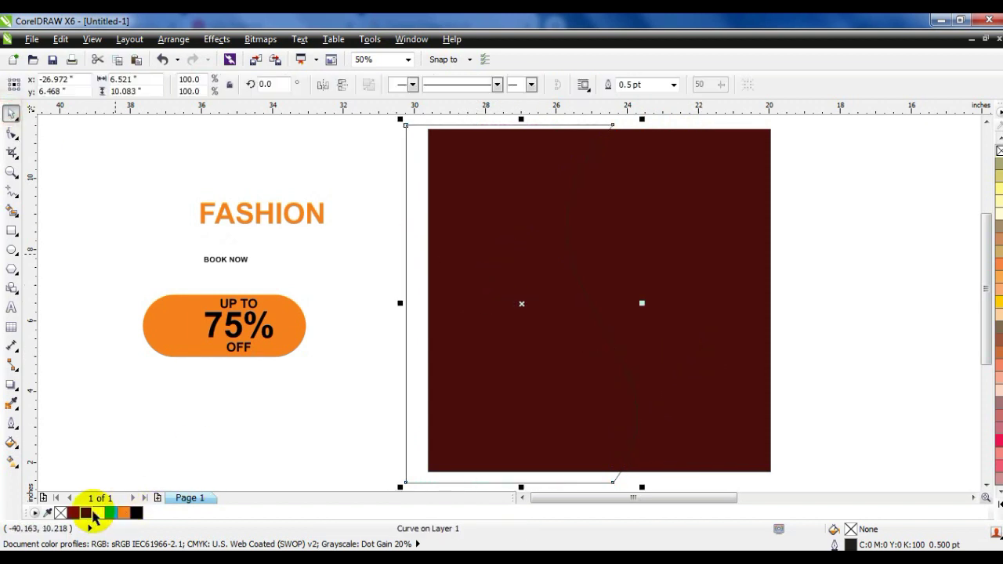
click(73, 513)
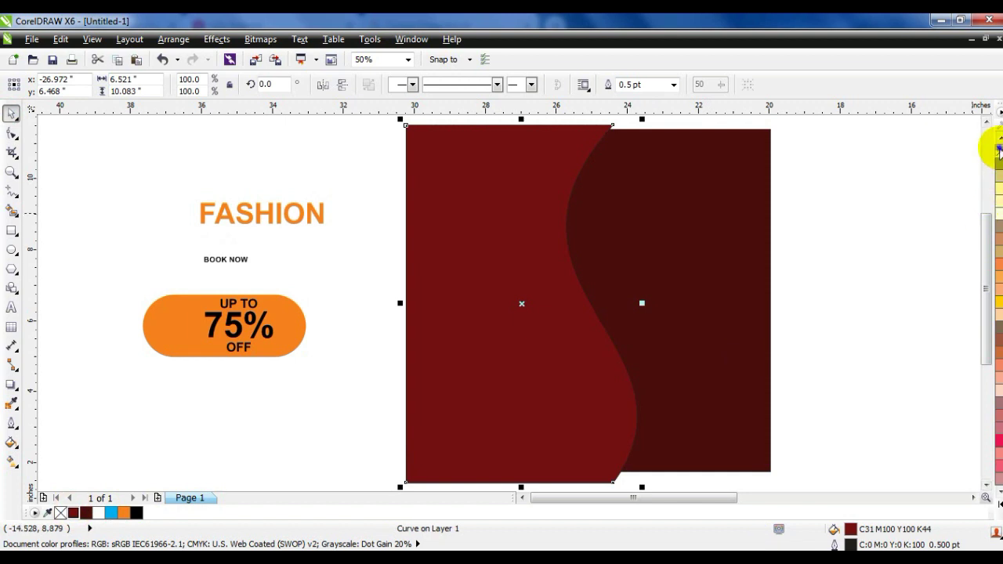
right_click(999, 150)
click(875, 217)
click(527, 274)
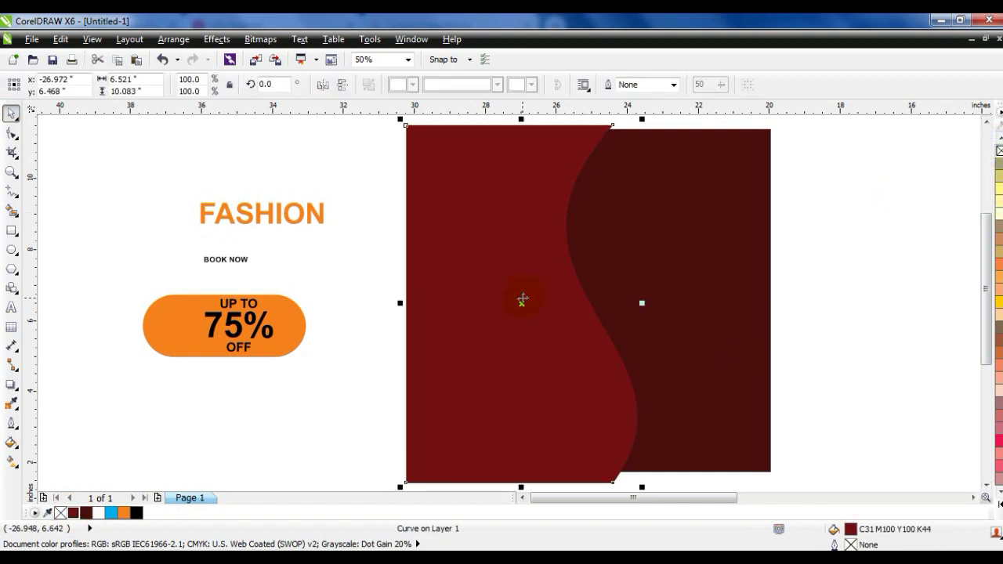
- Add a drop shadow to the wavy shape in Multiply mode and set the shadow colour to black
click(11, 384)
drag(521, 304, 572, 357)
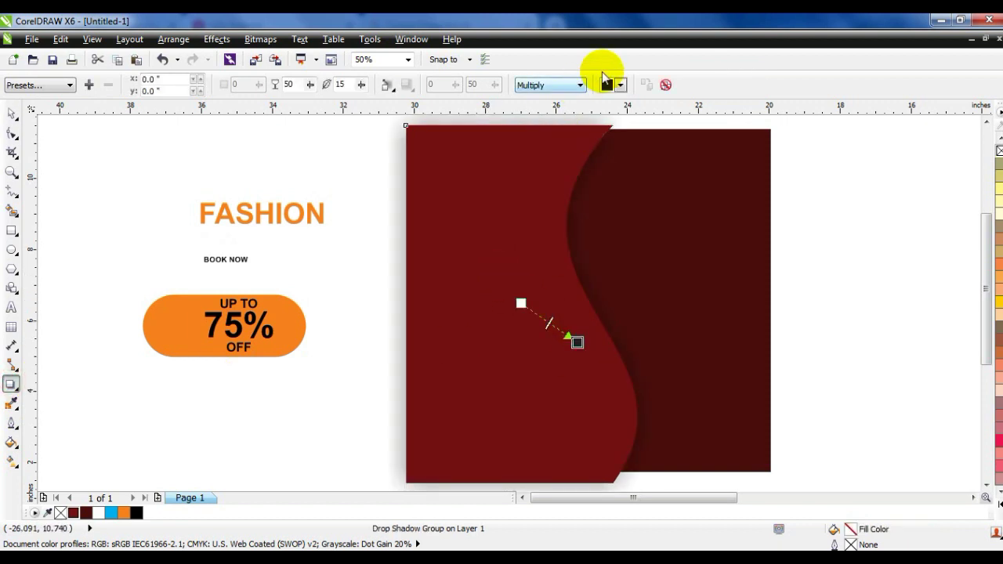
click(610, 84)
click(649, 188)
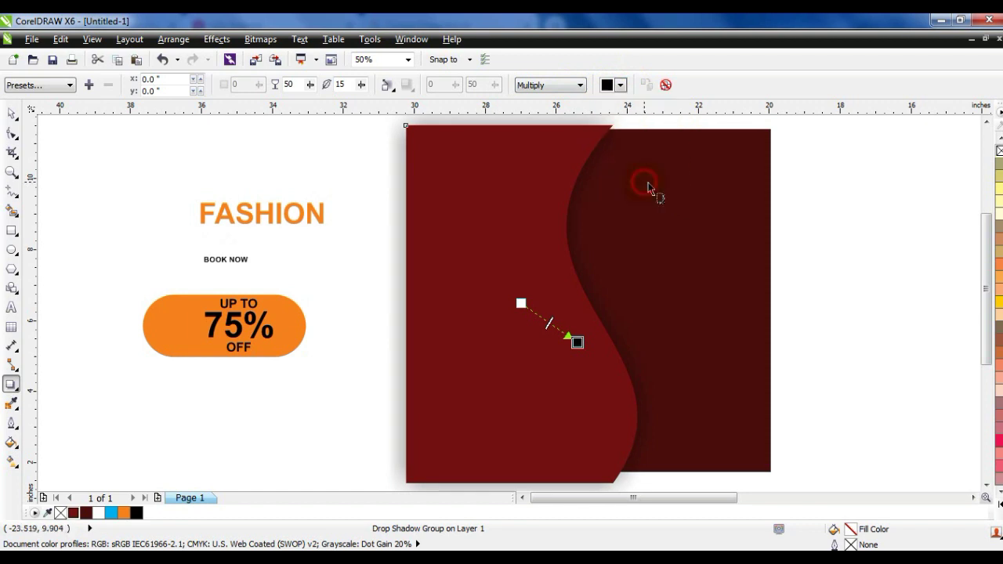
- Set the drop shadow's feathering direction to Outside and its feathering to 10, and adjust the shadow's offset slightly
click(387, 85)
click(394, 187)
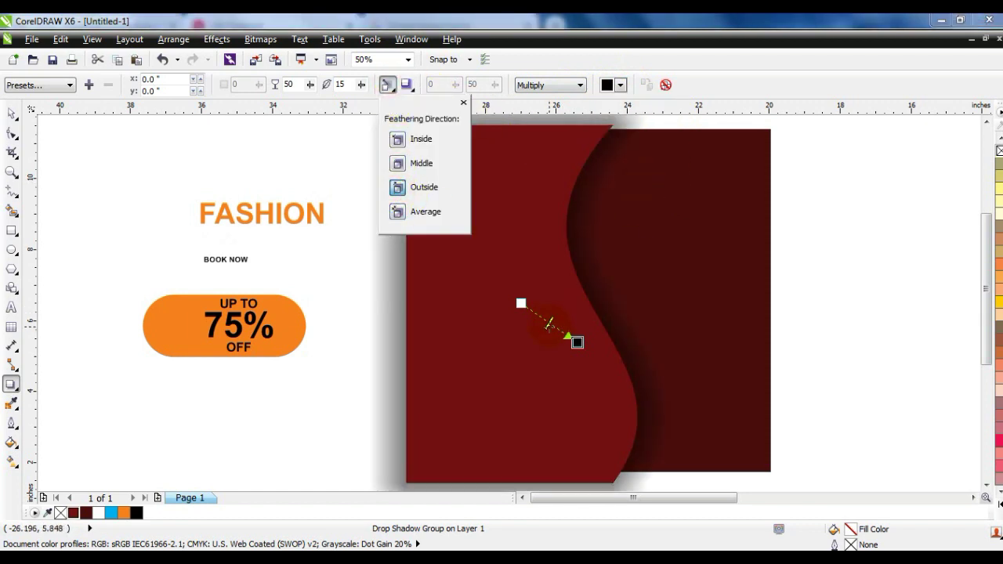
click(548, 323)
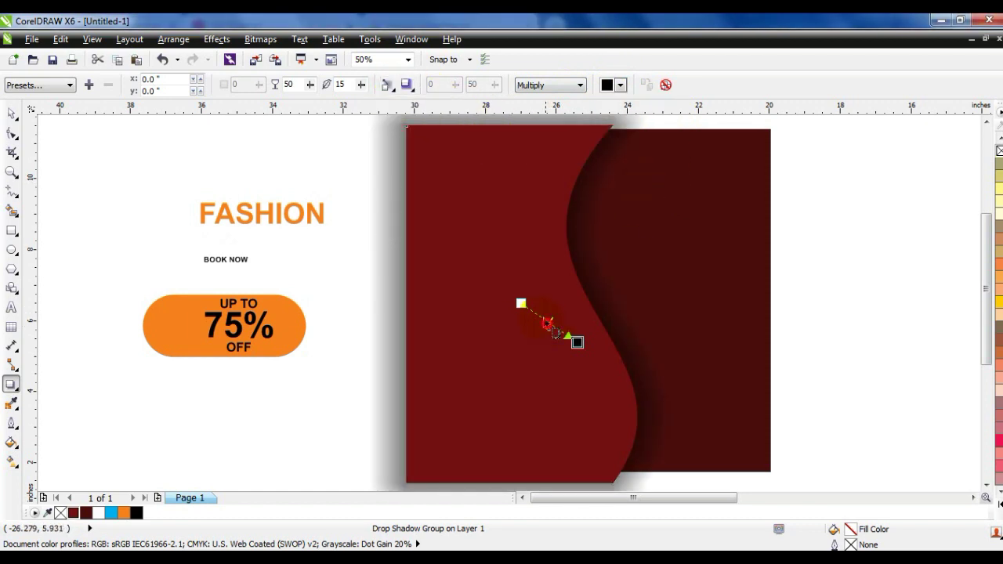
click(343, 85)
text(10)
key(Return)
click(578, 343)
drag(577, 342, 569, 343)
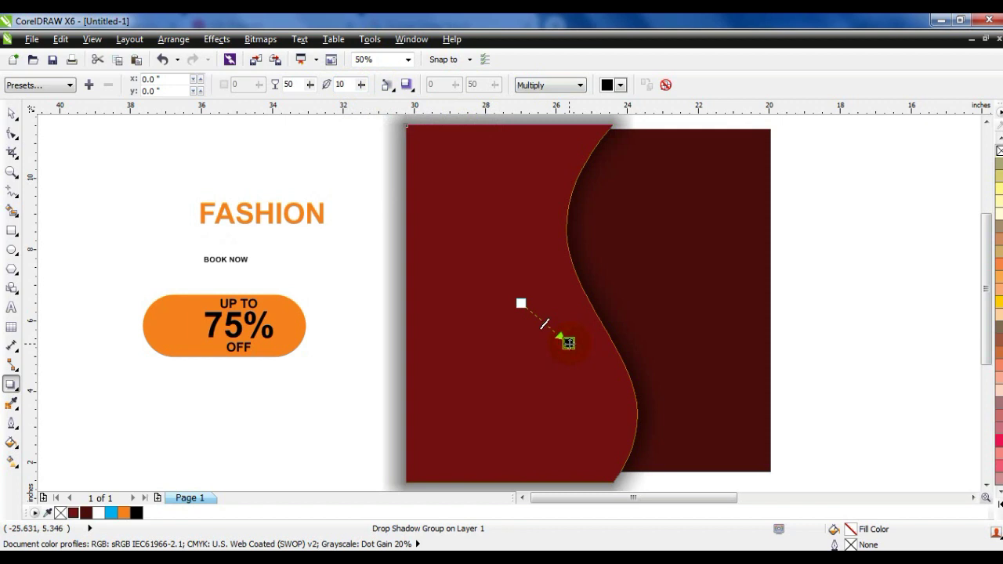
- Break the drop shadow group apart so the shadow and wavy shape are separate objects
click(12, 113)
click(174, 39)
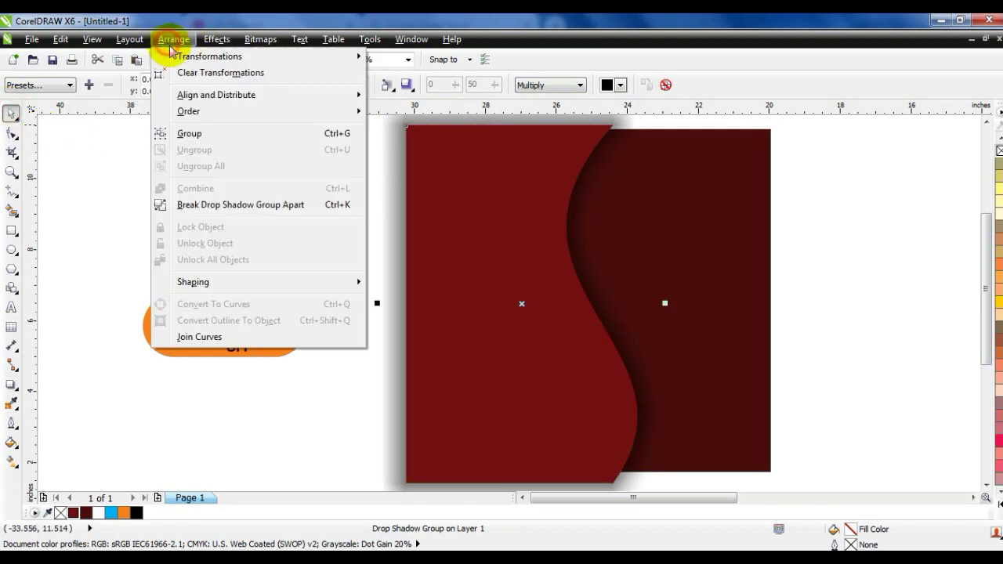
click(213, 203)
click(122, 197)
- Select the wavy shape together with its shadow and PowerClip both inside the dark square
click(593, 205)
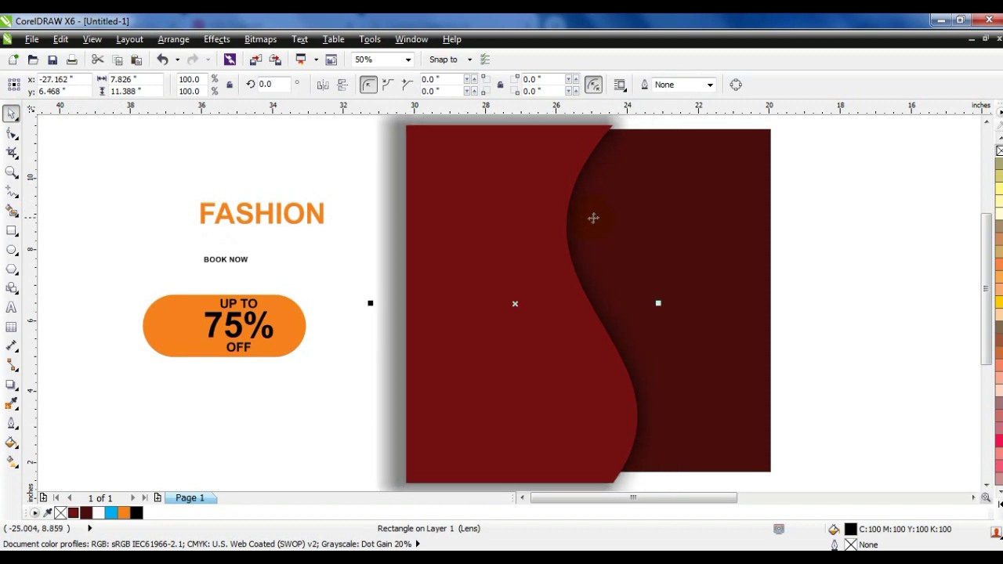
shift+click(546, 291)
right_click(551, 273)
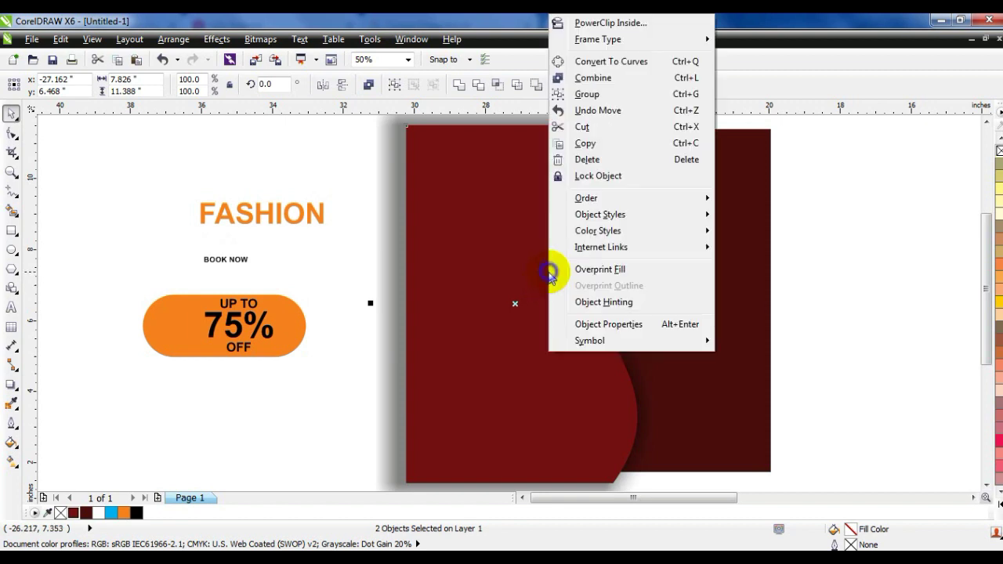
click(580, 24)
click(683, 152)
click(829, 210)
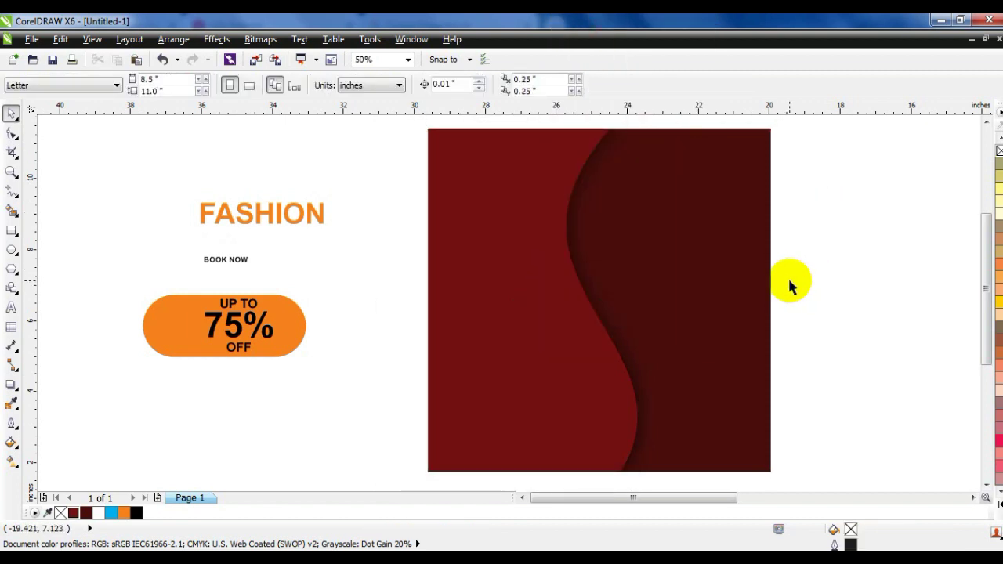
- Move the woman's photo from the page to just right of the square and bring it to the front
key(F4)
drag(867, 336, 397, 291)
click(510, 345)
click(457, 309)
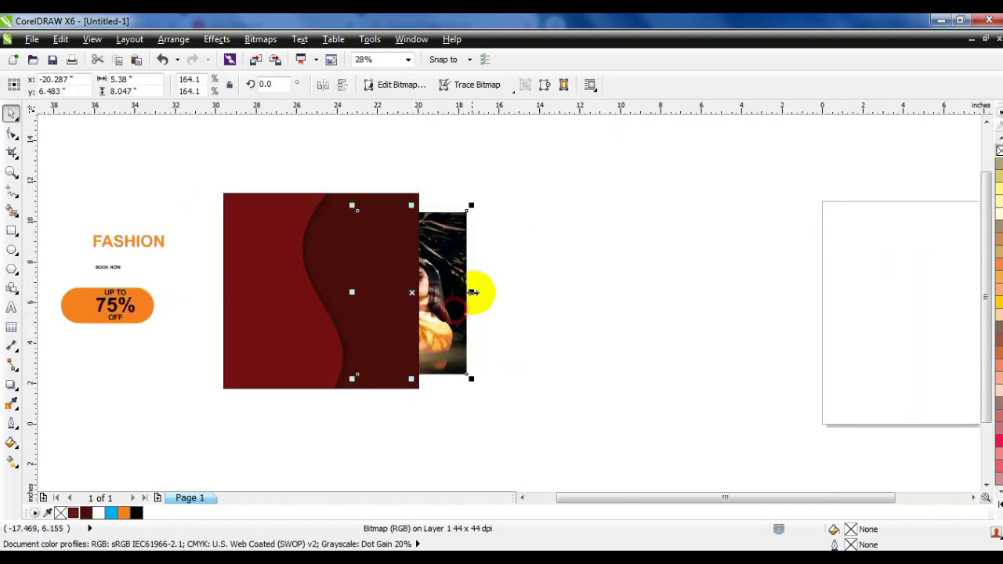
key(shift+Page_Up)
drag(473, 313, 524, 317)
click(531, 325)
drag(611, 415, 163, 177)
key(shift+F2)
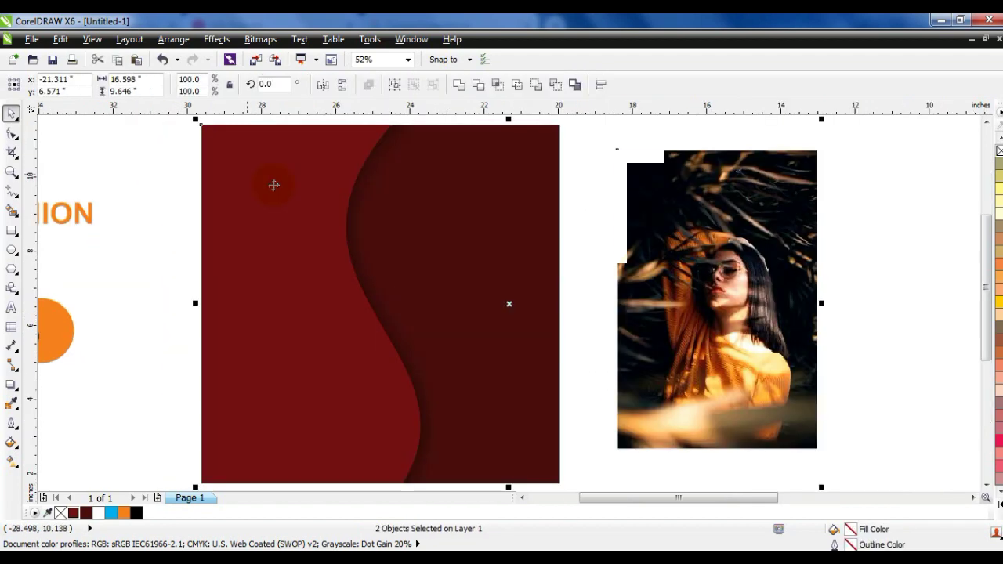
- Edit the square's PowerClip contents and make a copy of the wavy shape and shadow, skewed horizontally to the right
click(302, 179)
right_click(303, 179)
click(334, 95)
click(374, 186)
shift+click(371, 174)
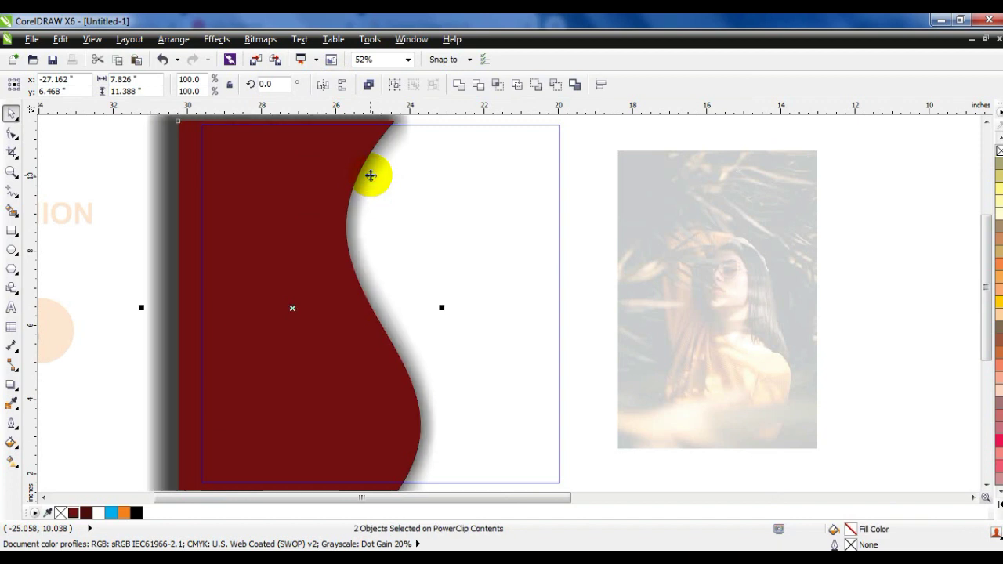
click(985, 121)
click(303, 168)
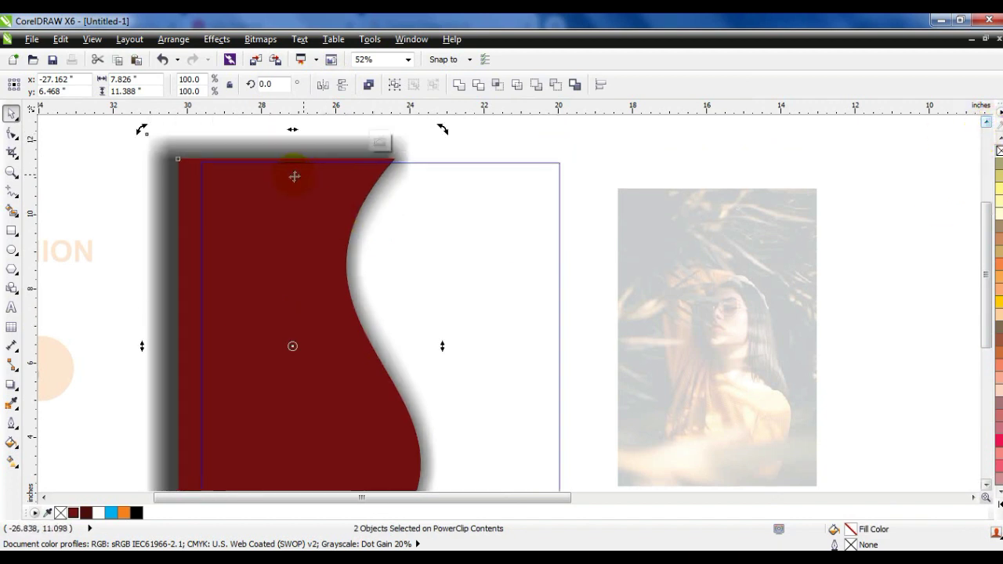
drag(295, 132, 385, 140)
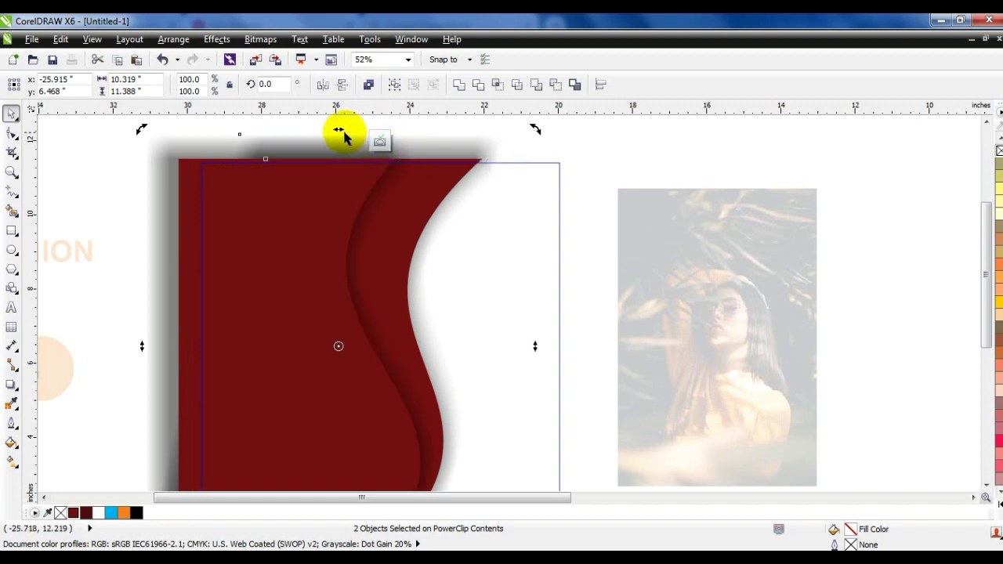
drag(339, 131, 339, 130)
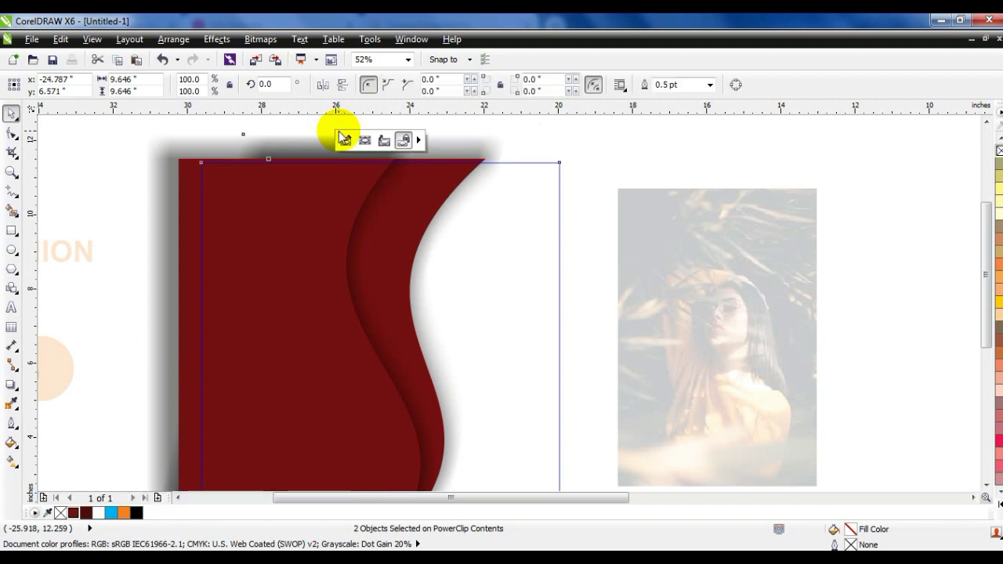
- Finish editing the square's PowerClip contents and deselect everything
click(343, 139)
click(661, 157)
click(521, 209)
drag(520, 210, 649, 171)
key(Escape)
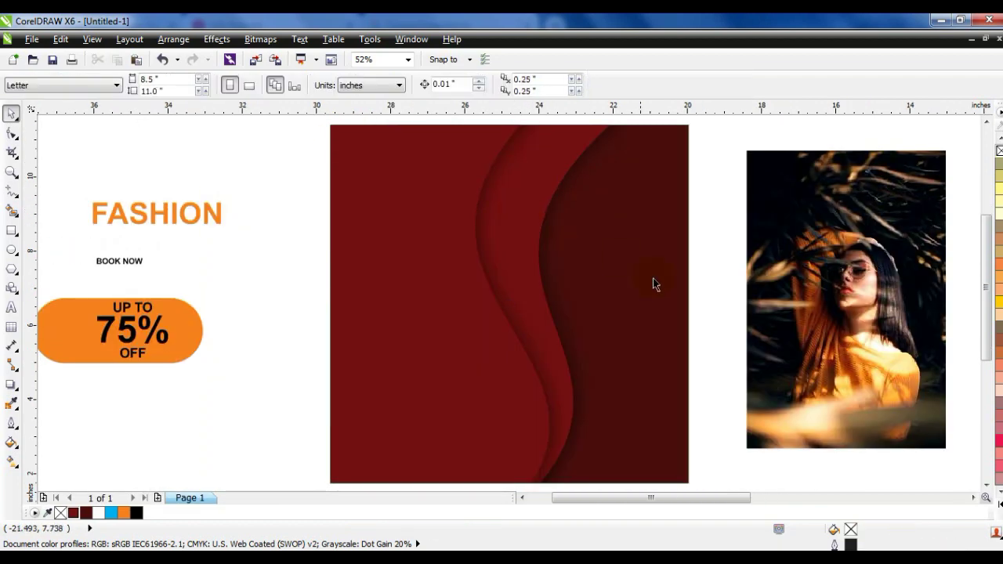
- Move the woman's photo over the right part of the square and PowerClip it inside the square
click(866, 290)
drag(867, 290, 651, 323)
right_click(621, 213)
click(662, 19)
click(410, 145)
- In the PowerClip contents, send the photo behind the wavy shapes and enlarge it to about 6.85 × 10.25 inches
right_click(407, 147)
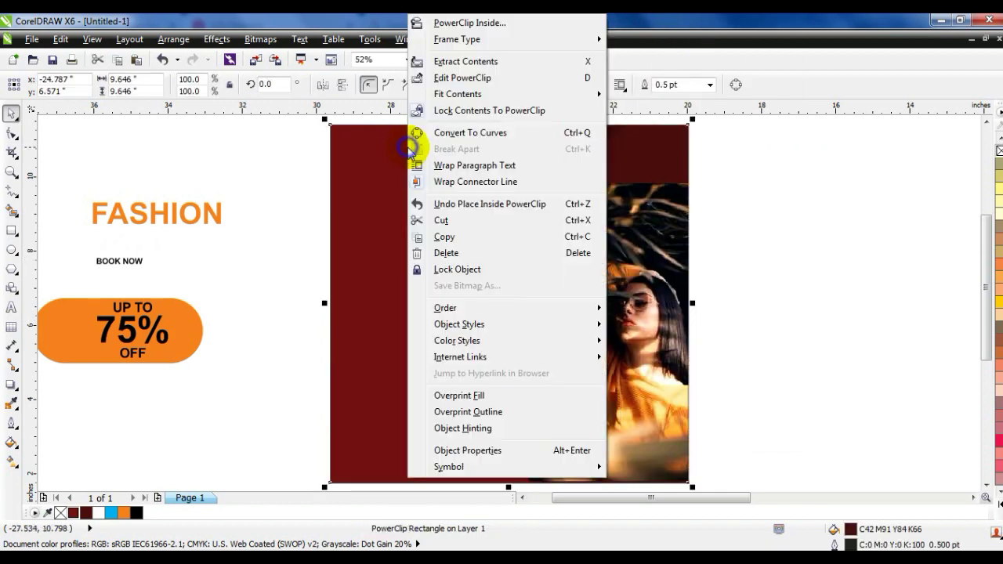
click(427, 78)
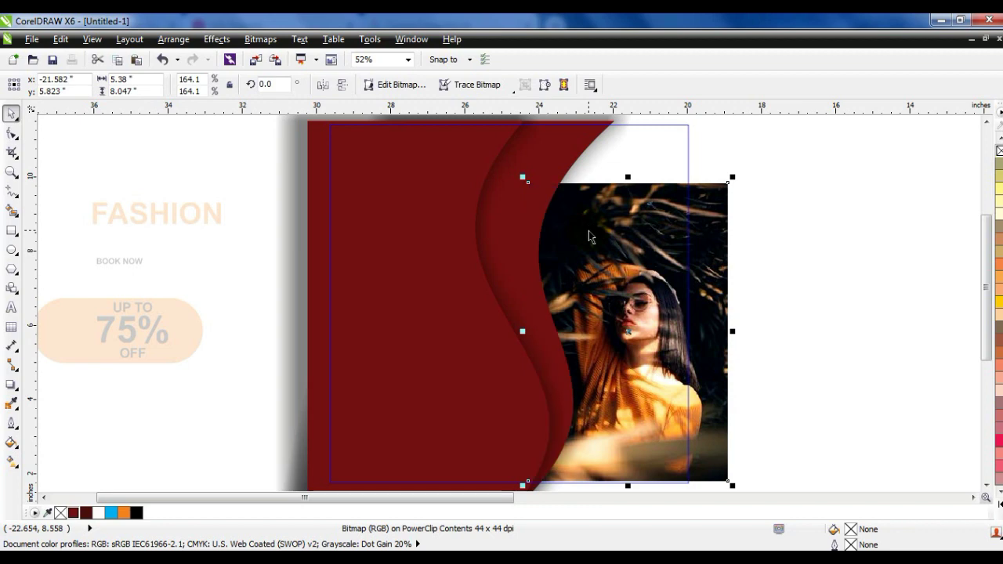
drag(525, 179, 480, 117)
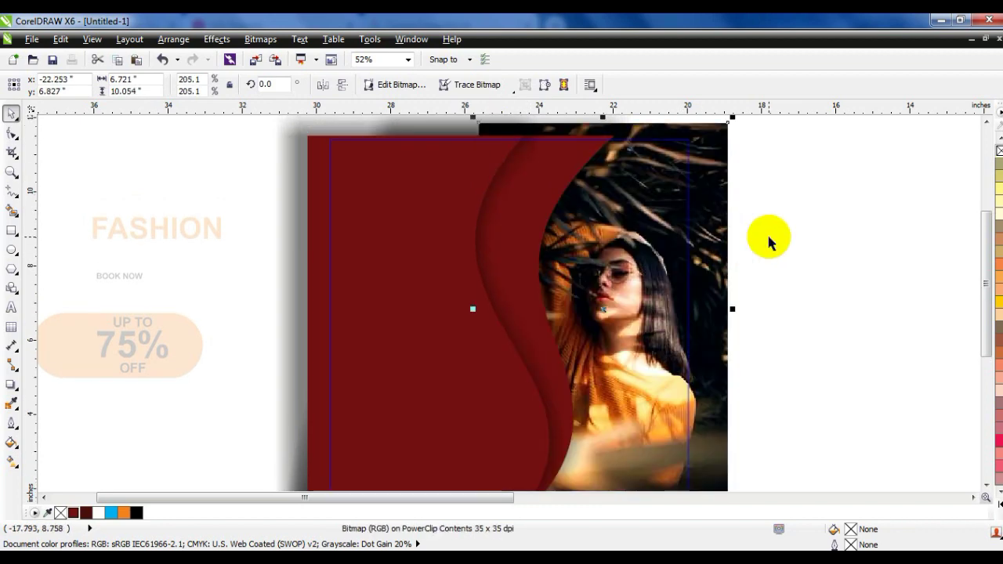
mouse_move(725, 253)
mouse_down()
mouse_move(738, 254)
mouse_move(722, 252)
mouse_up()
scroll(722, 253, down, 2)
drag(743, 366, 726, 358)
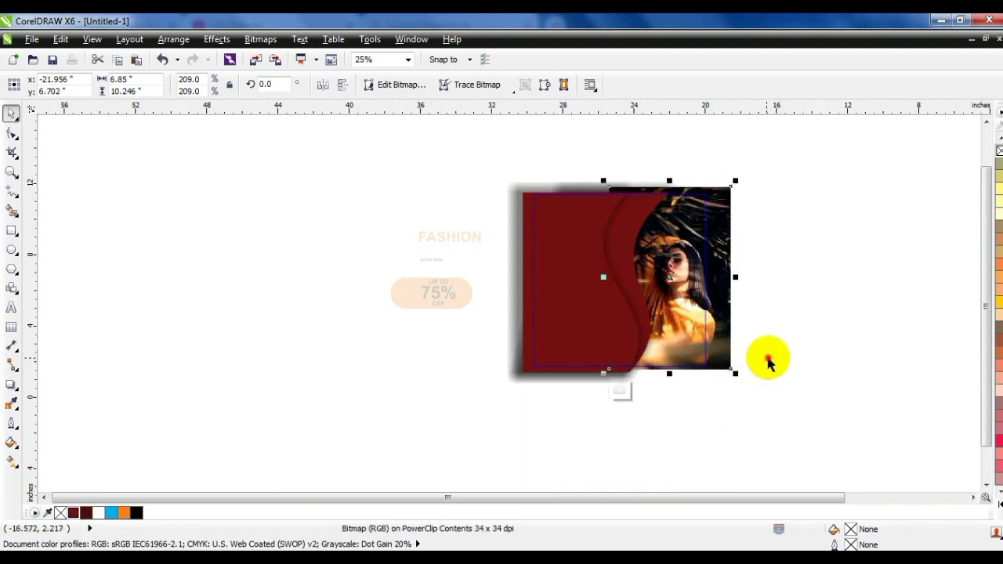
click(766, 358)
- Fill the skewed rear wavy shape with orange
click(635, 213)
click(651, 218)
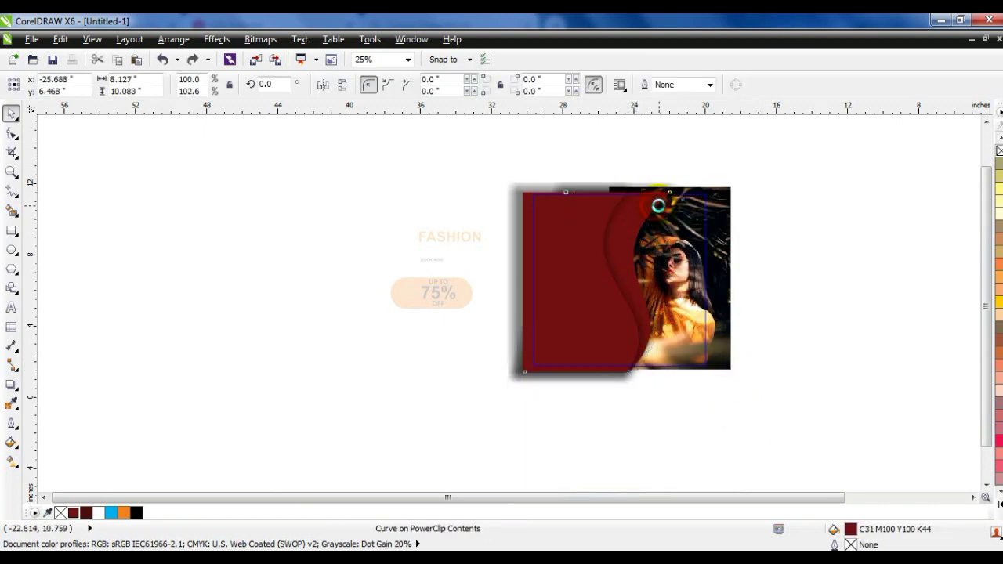
click(124, 513)
- Finish editing this PowerClip level to return to the whole drawing
click(735, 332)
right_click(708, 332)
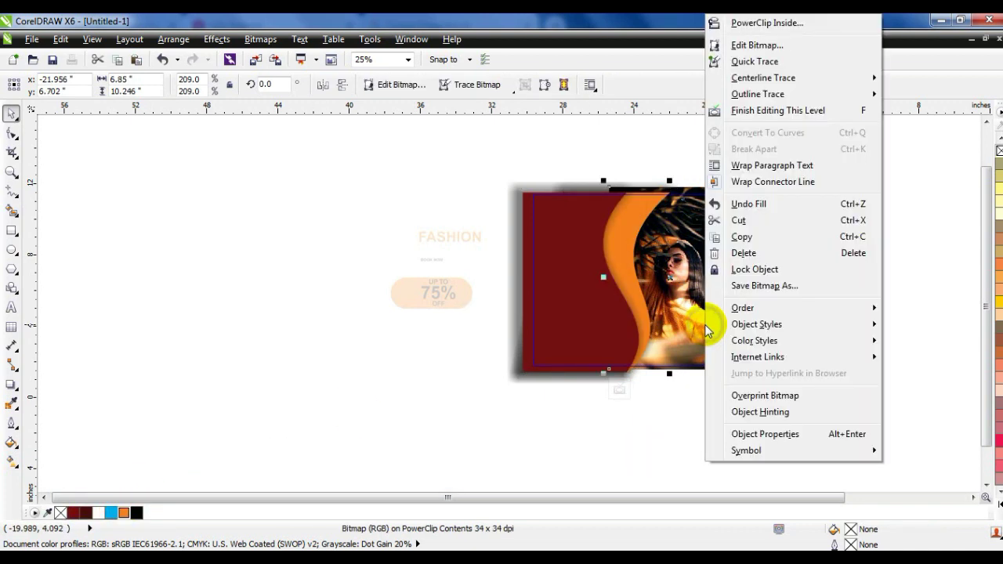
click(745, 114)
drag(773, 168, 320, 396)
key(shift+F2)
click(884, 274)
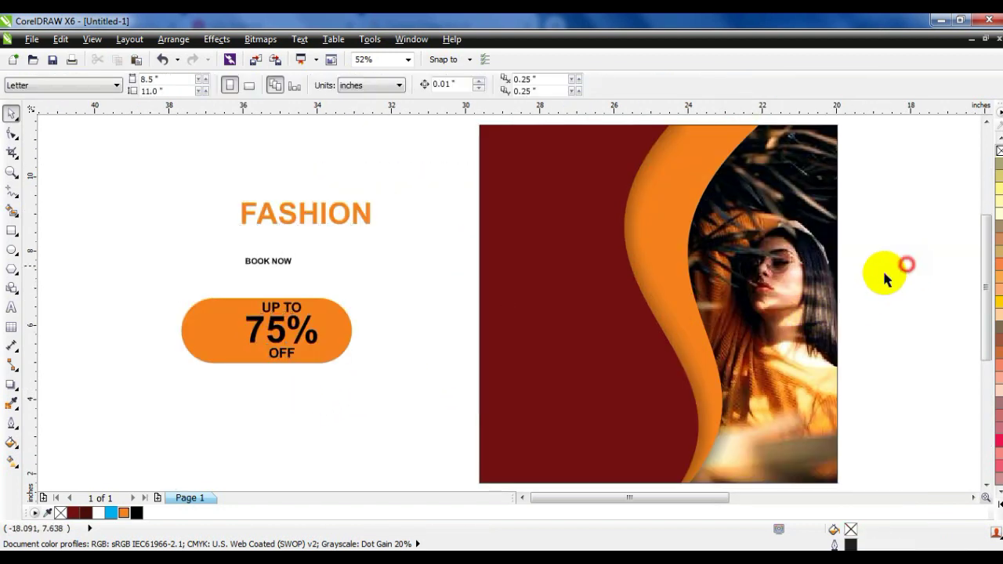
- Edit the square's PowerClip contents again and nudge the wavy shapes, shadow and photo together about 1 inch to the left
right_click(715, 222)
click(758, 82)
scroll(633, 276, down, 2)
drag(483, 179, 706, 406)
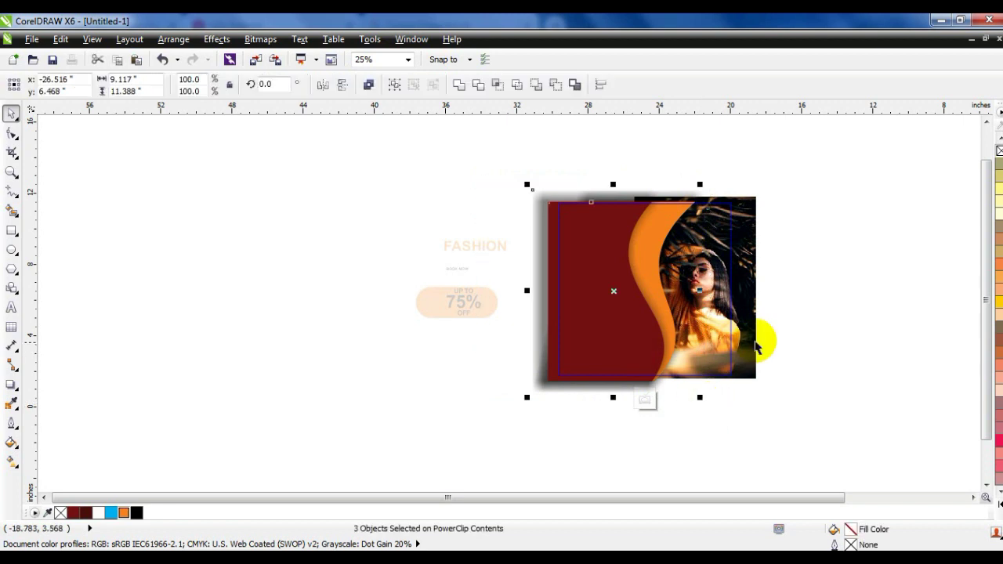
shift+click(753, 343)
key(Left)
key(Left)
key(Left)
key(Left)
key(Left)
key(Left)
key(Left)
key(Left)
key(Left)
key(Left)
key(Left)
key(Left)
key(Left)
key(Left)
key(Left)
key(Left)
key(Left)
key(Left)
key(Left)
key(Left)
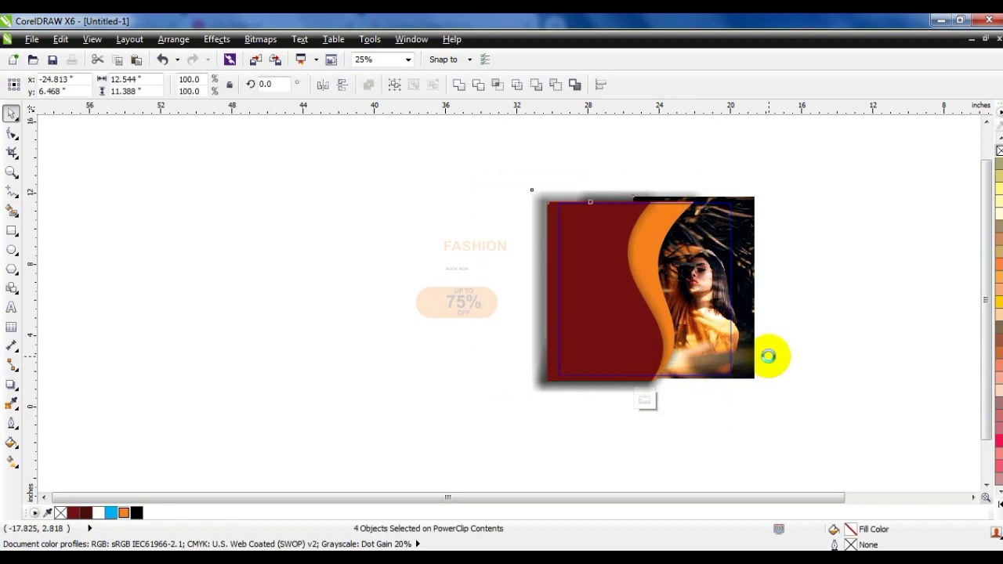
key(Left)
key(Left)
key(Left)
key(Left)
key(Left)
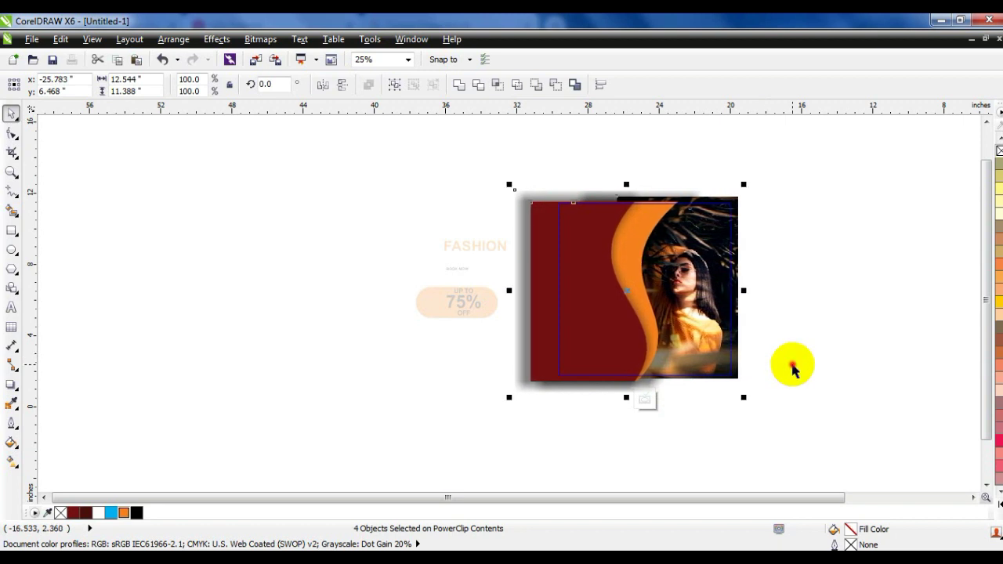
click(791, 363)
- Try to shift the orange wavy shape up and to the right
click(646, 242)
drag(651, 243, 673, 221)
key(ctrl+z)
key(ctrl+z)
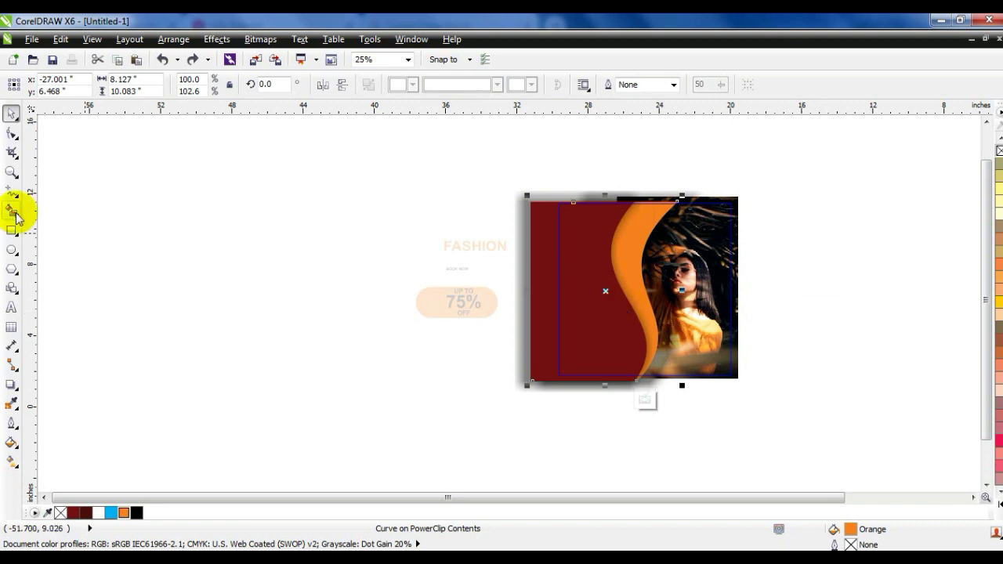
- Fill the orange wavy shape with red and apply a vertical linear fountain fill running upward through it
click(12, 171)
drag(525, 190, 789, 391)
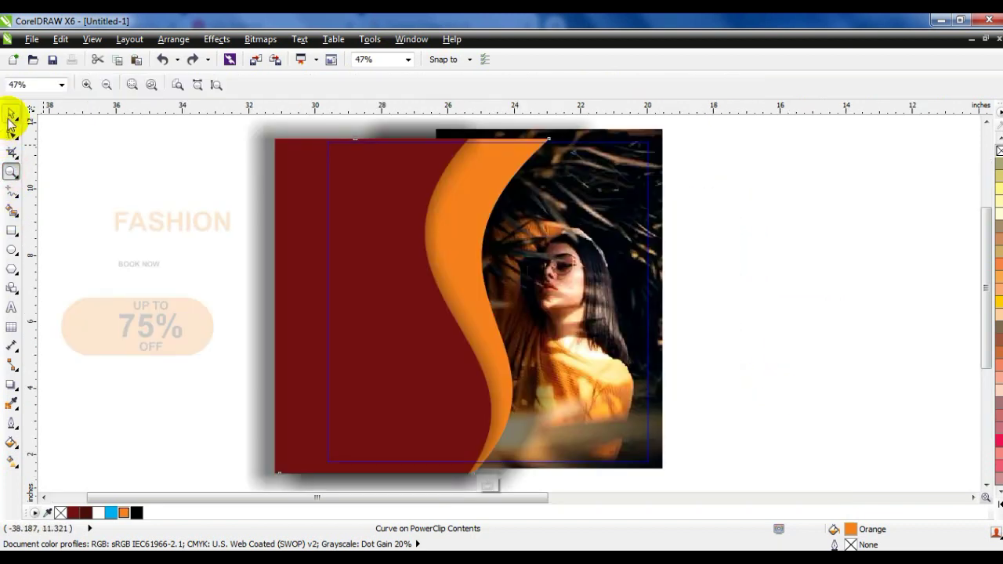
click(11, 113)
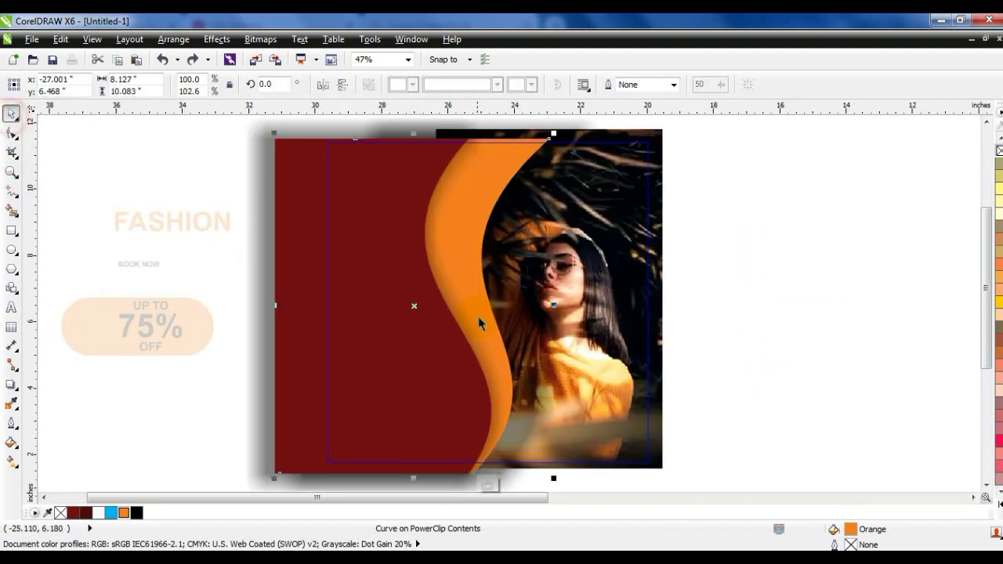
click(999, 505)
click(959, 339)
key(g)
drag(483, 430, 478, 274)
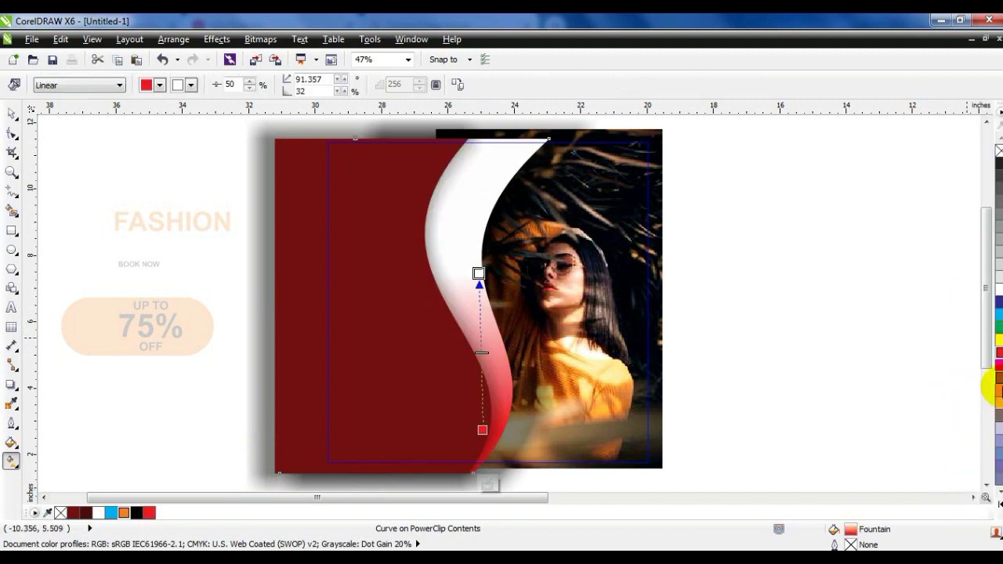
- Run the wavy shape's gradient from red through orange to deep yellow at its upper end, stretched over nearly its full height
drag(491, 339, 481, 332)
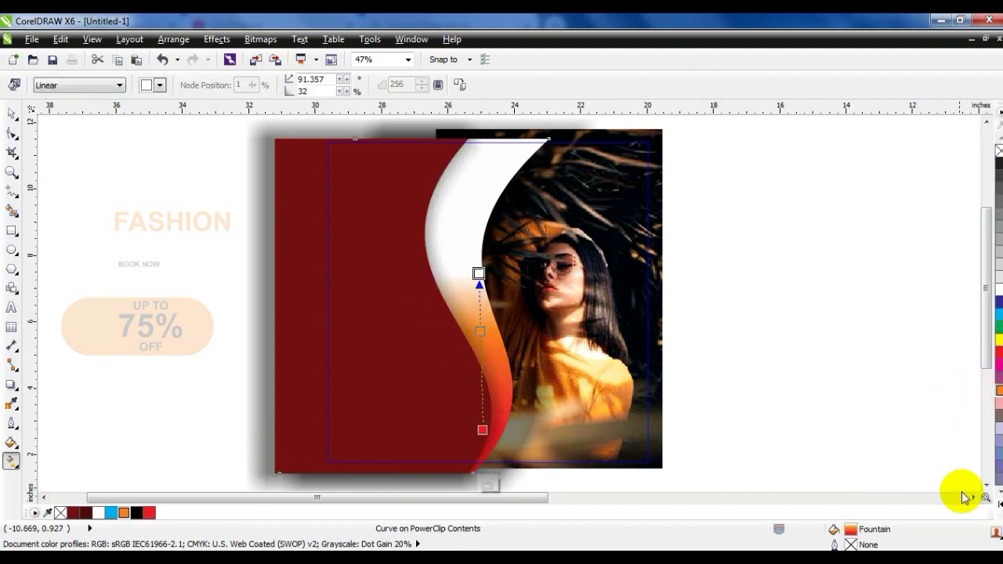
click(1000, 505)
drag(985, 136, 481, 168)
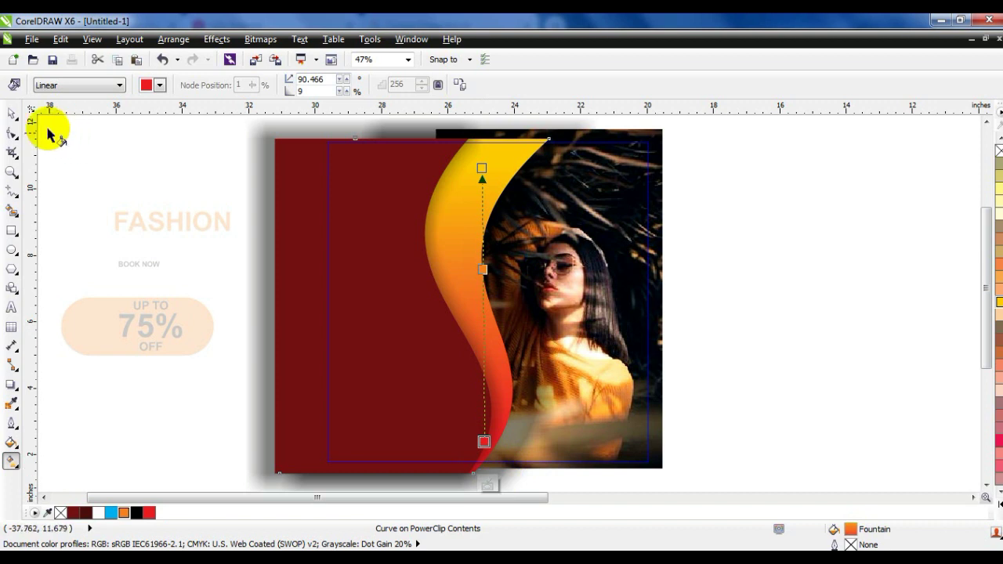
- Fill the front dark red shape with dark maroon C42 M91 Y84 K66 and apply a vertical linear fountain fill to it
click(11, 114)
click(358, 296)
click(91, 513)
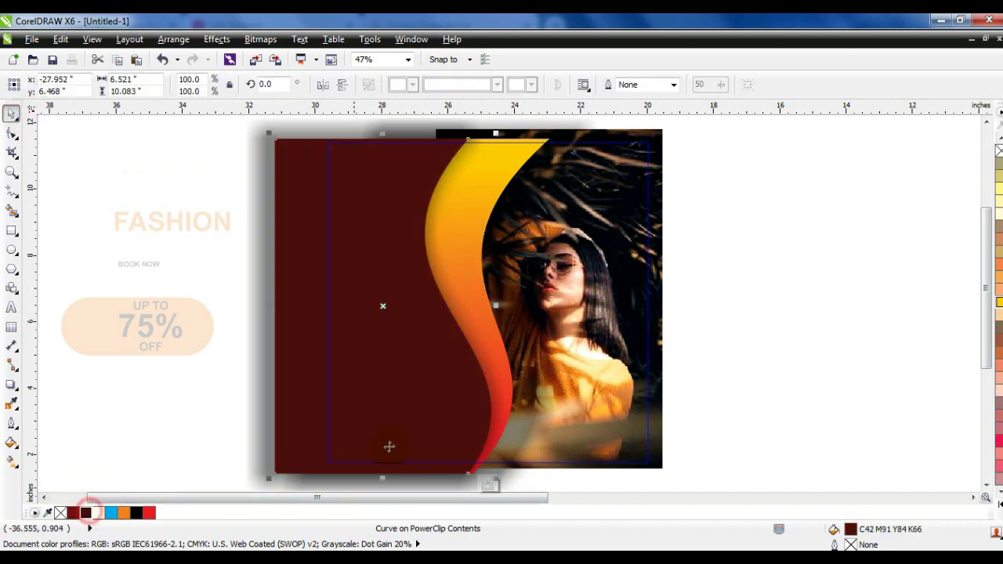
key(g)
drag(382, 276, 377, 251)
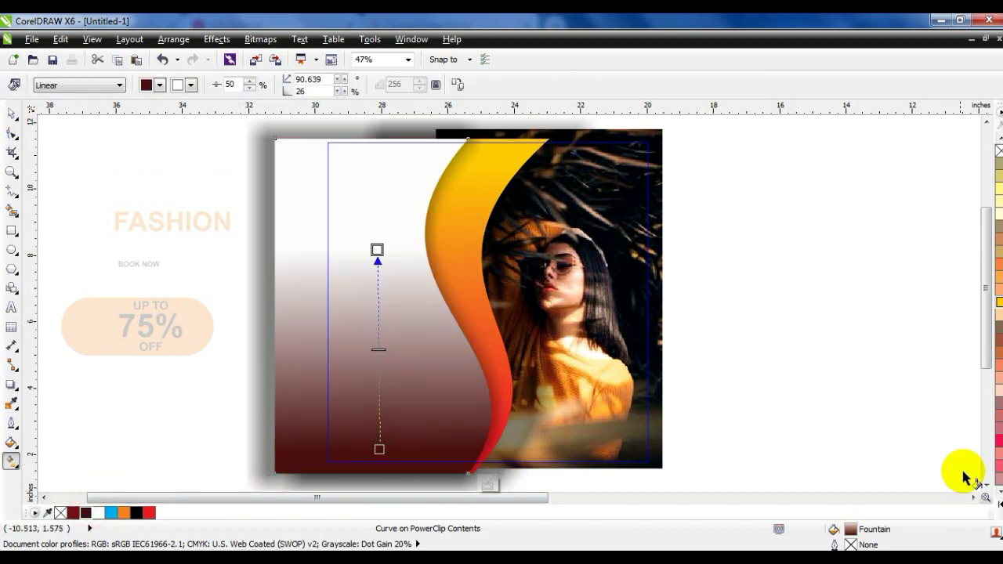
- Set the front shape's gradient to black at the lower end, dark maroon midway and dark red at the upper end
click(995, 505)
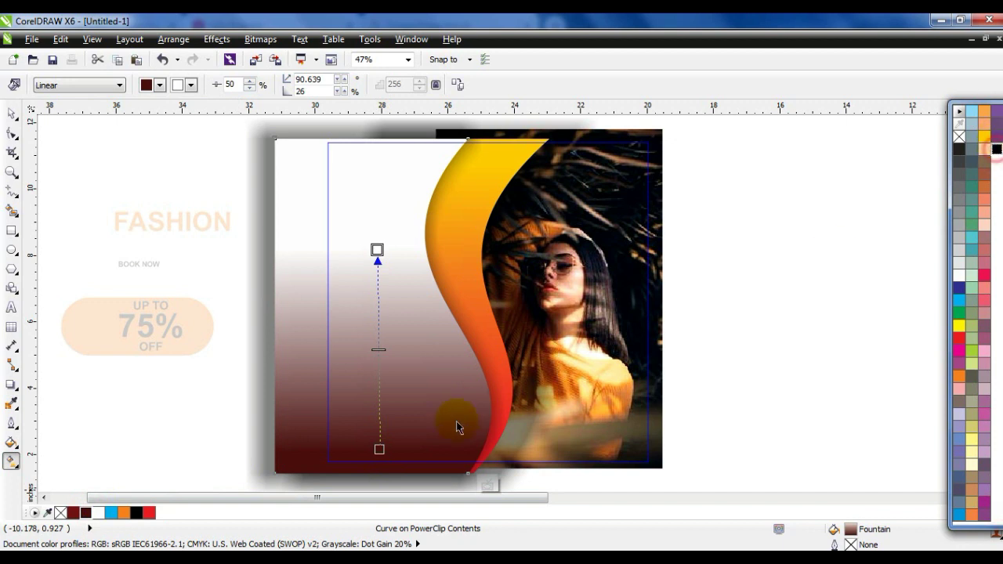
drag(381, 455, 380, 450)
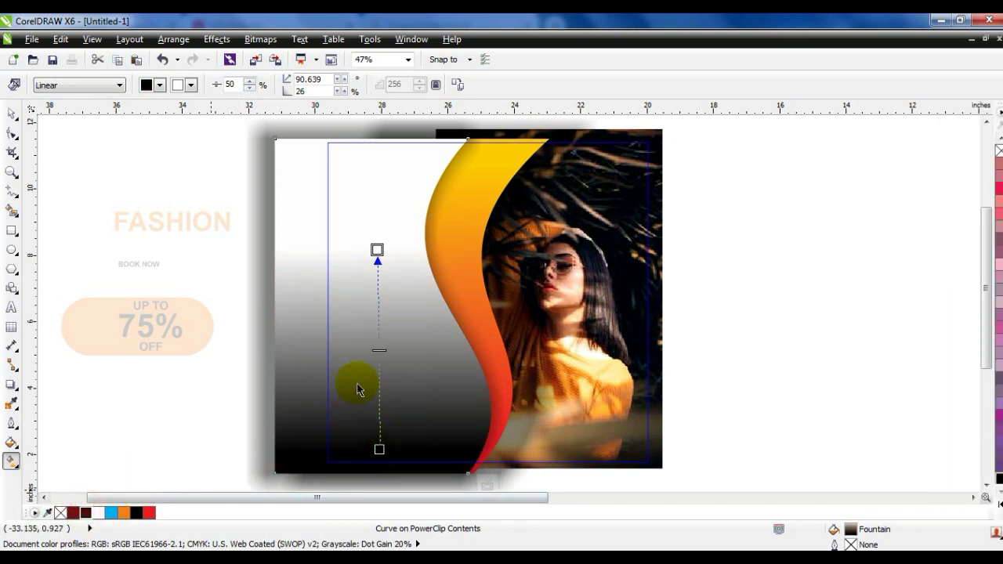
drag(380, 376, 380, 375)
drag(73, 513, 377, 252)
drag(380, 450, 373, 481)
drag(376, 392, 384, 368)
- Stretch the front shape's gradient by moving its upper end higher and its black end below the shape
scroll(429, 327, down, 2)
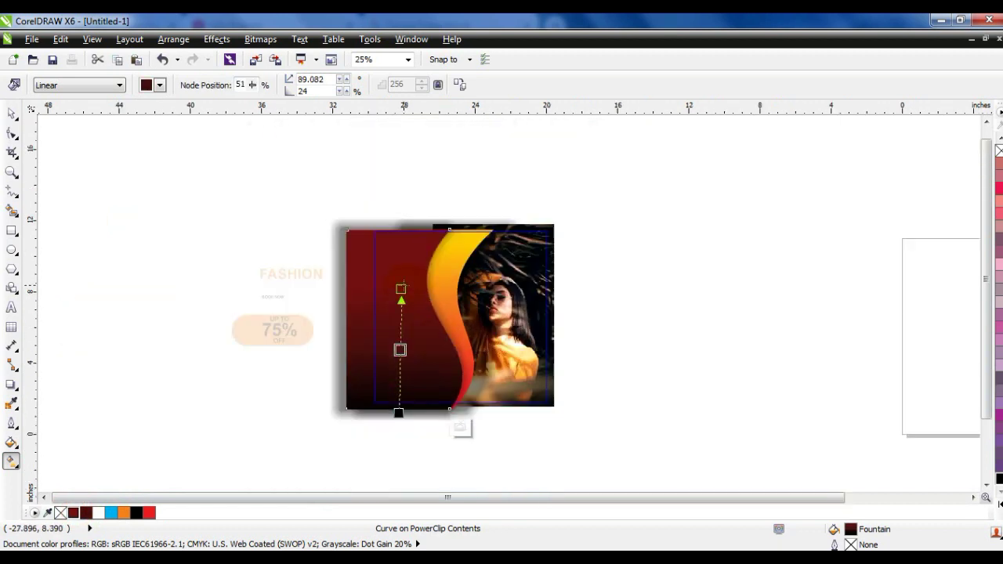
drag(401, 289, 396, 253)
drag(399, 414, 399, 451)
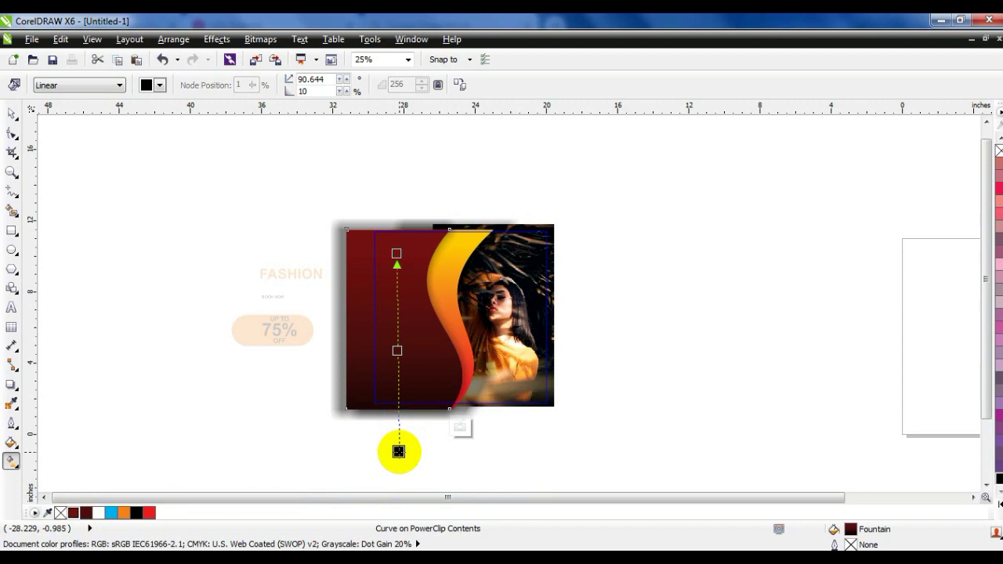
- Finish editing the PowerClip contents and fit the square and the banner texts in the view
click(12, 113)
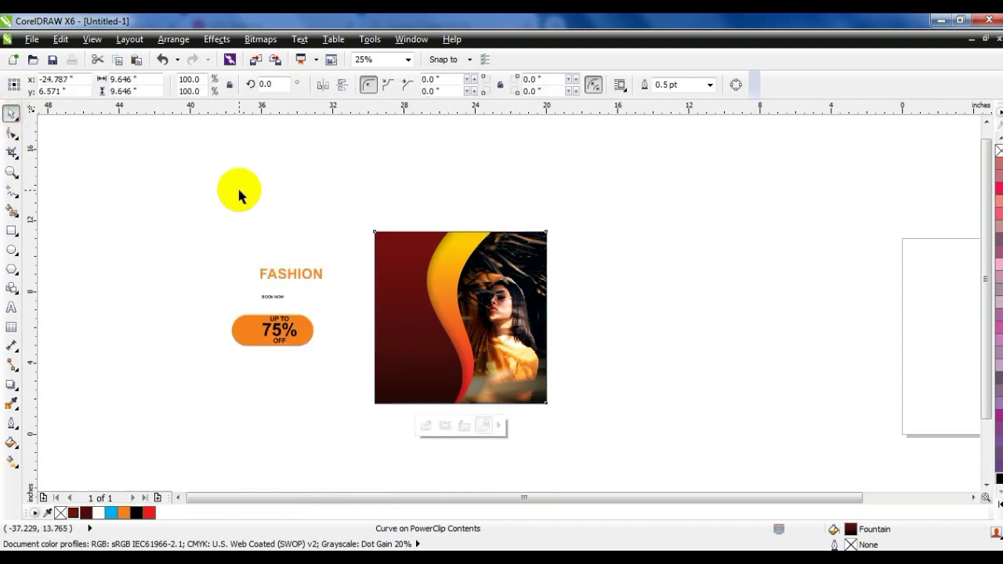
click(239, 194)
drag(180, 180, 627, 442)
key(shift+F2)
click(899, 310)
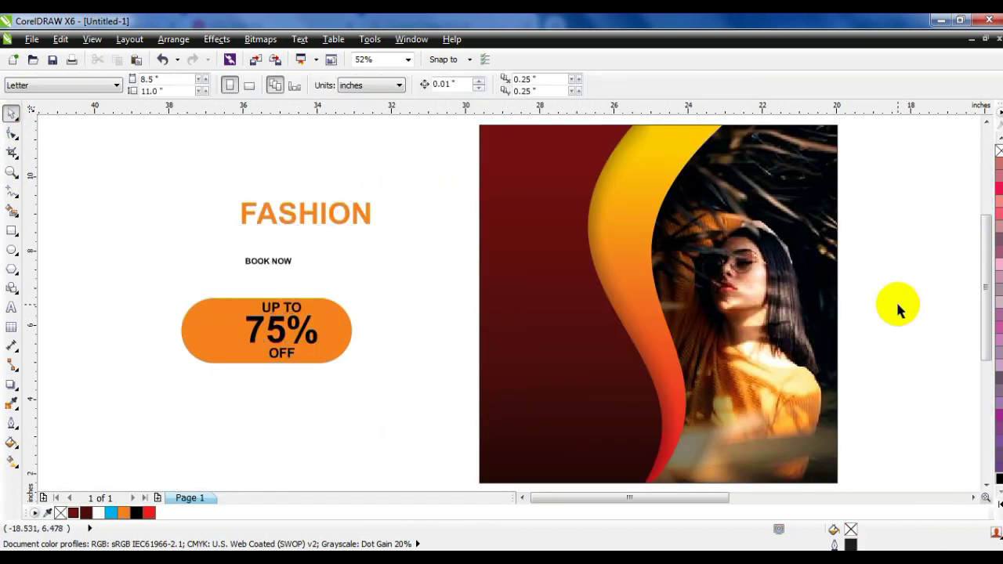
- Move the FASHION, SALE and BOOK NOW texts together onto the lower part of the banner's maroon area
click(520, 374)
click(409, 174)
drag(409, 169, 202, 236)
drag(203, 173, 426, 261)
drag(424, 202, 185, 290)
drag(269, 258, 562, 445)
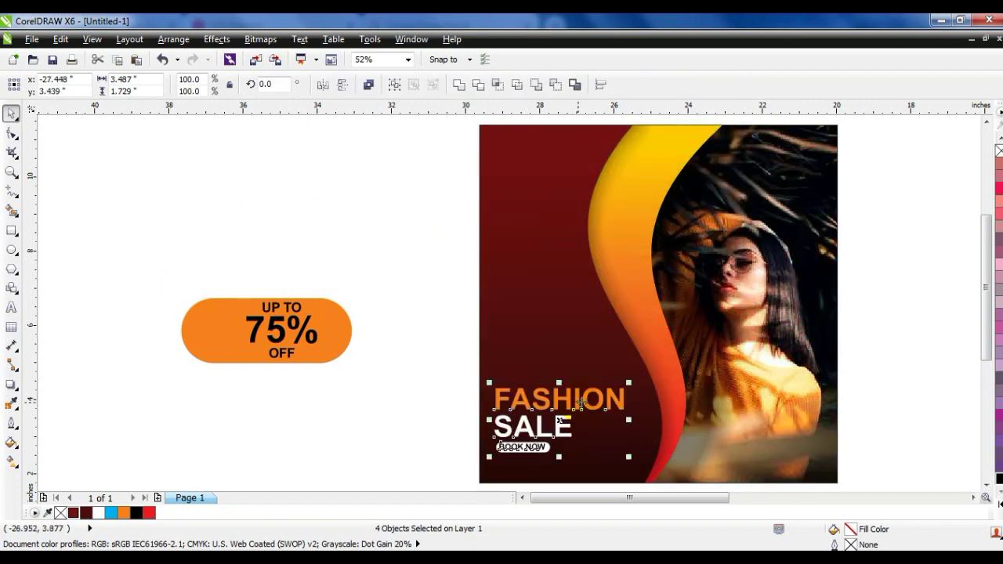
- Enlarge the FASHION SALE text block with its BOOK NOW label to about 3.8 inches wide
drag(629, 381, 647, 396)
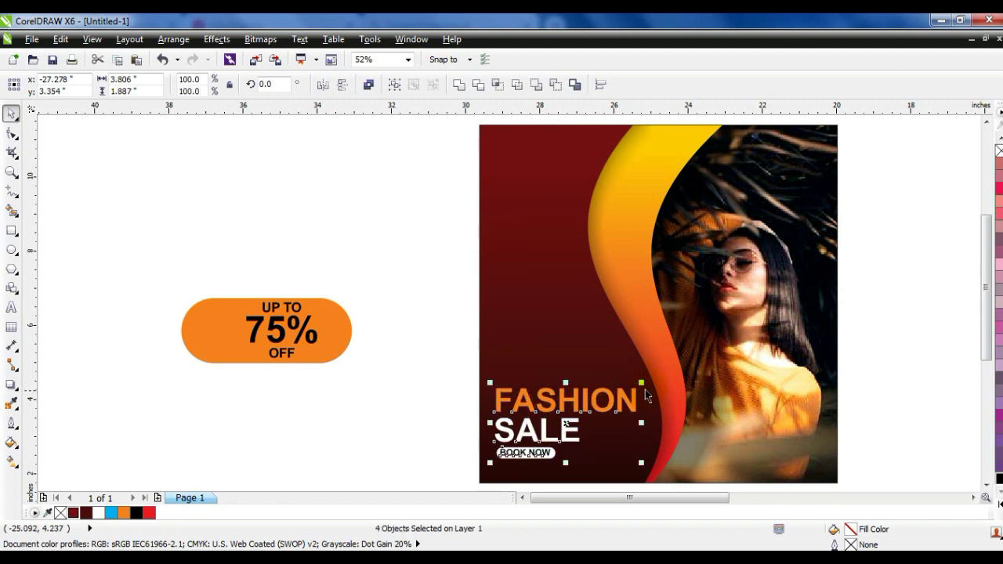
drag(470, 437, 563, 468)
click(392, 415)
- Delete the orange rounded shape behind the UP TO 75% OFF text
drag(341, 290, 233, 377)
click(336, 399)
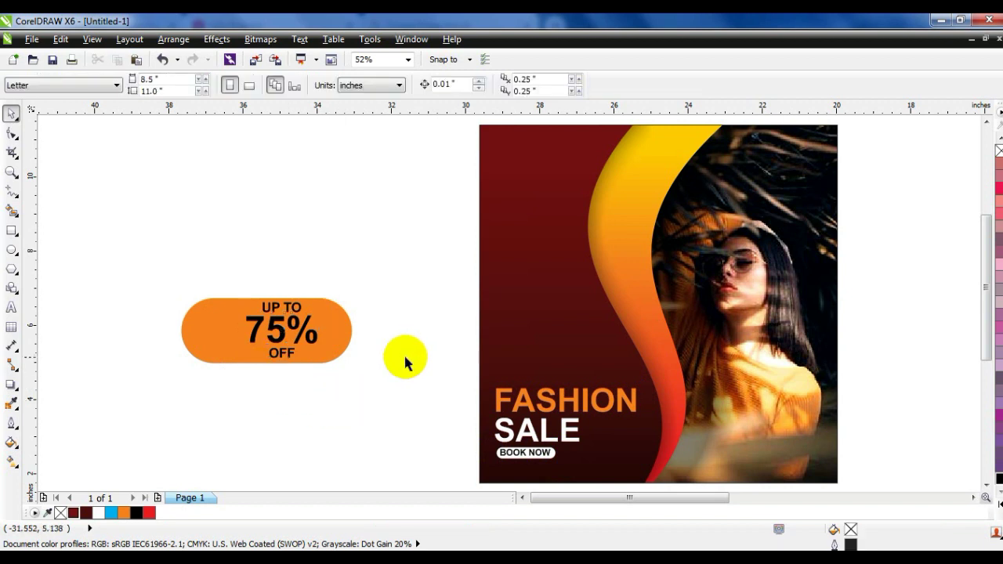
click(348, 329)
key(Delete)
- Draw a circle about 3.56 inches wide over the banner's upper maroon area and add a concentric copy scaled to about 94.4%
drag(374, 279, 200, 391)
click(11, 250)
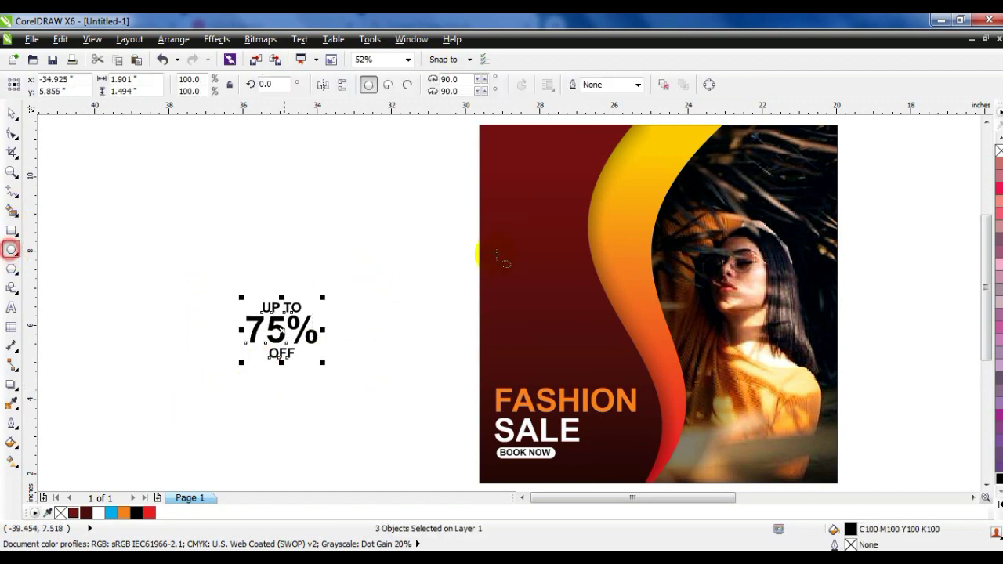
drag(497, 149, 630, 284)
click(11, 114)
drag(636, 146, 634, 152)
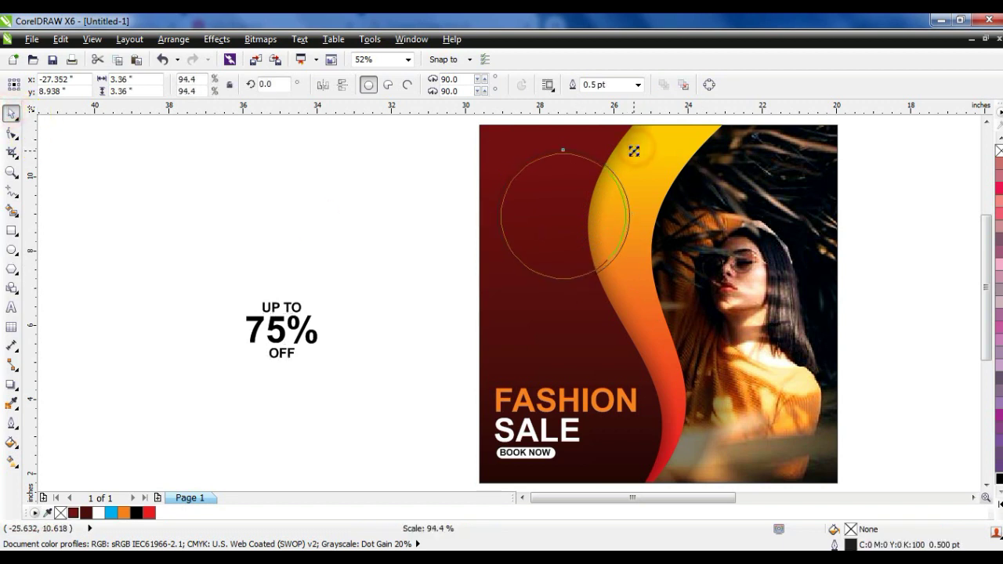
key(Escape)
- Combine the two concentric circles into one ring and fill it with white
click(595, 158)
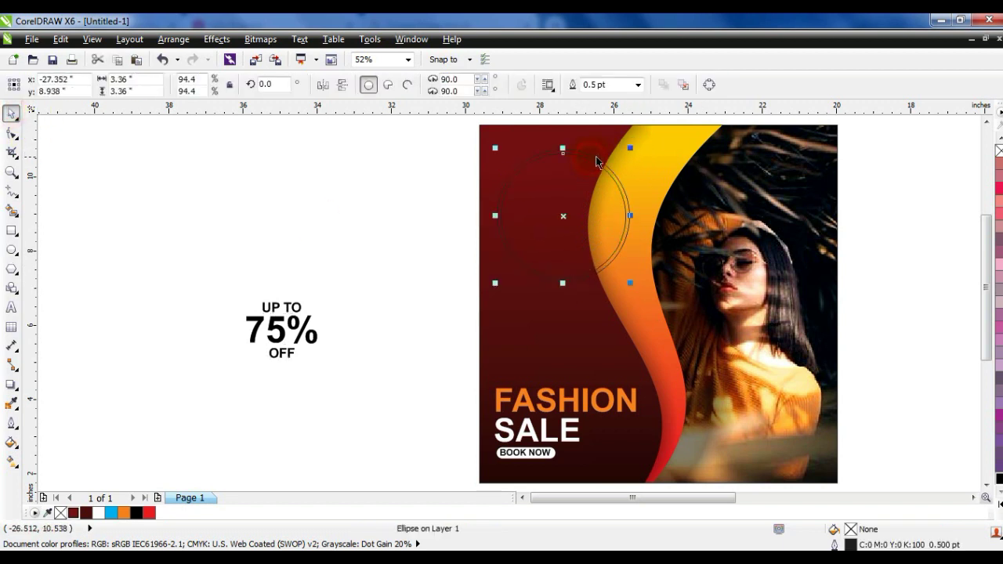
scroll(594, 157, up, 1)
shift+click(593, 159)
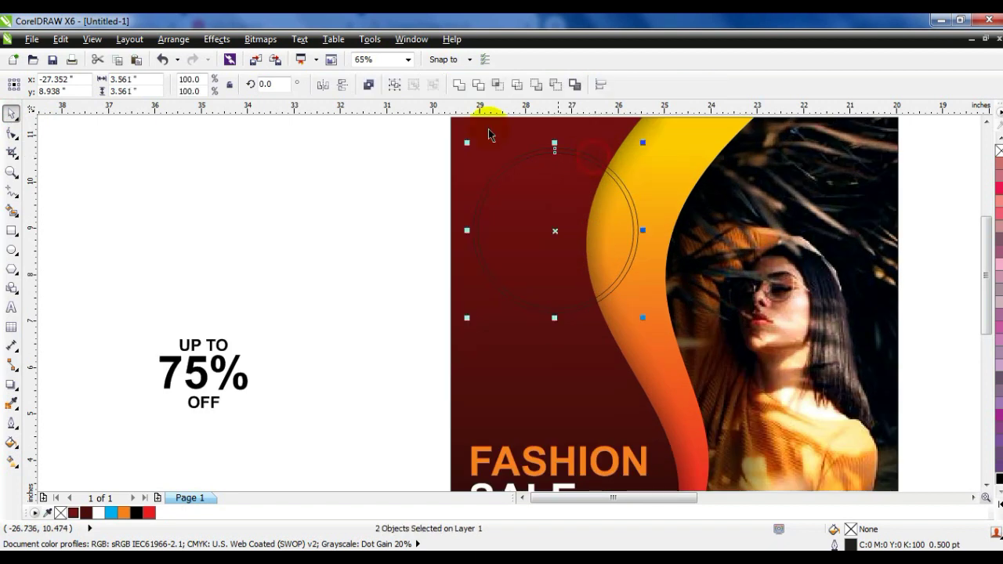
click(368, 85)
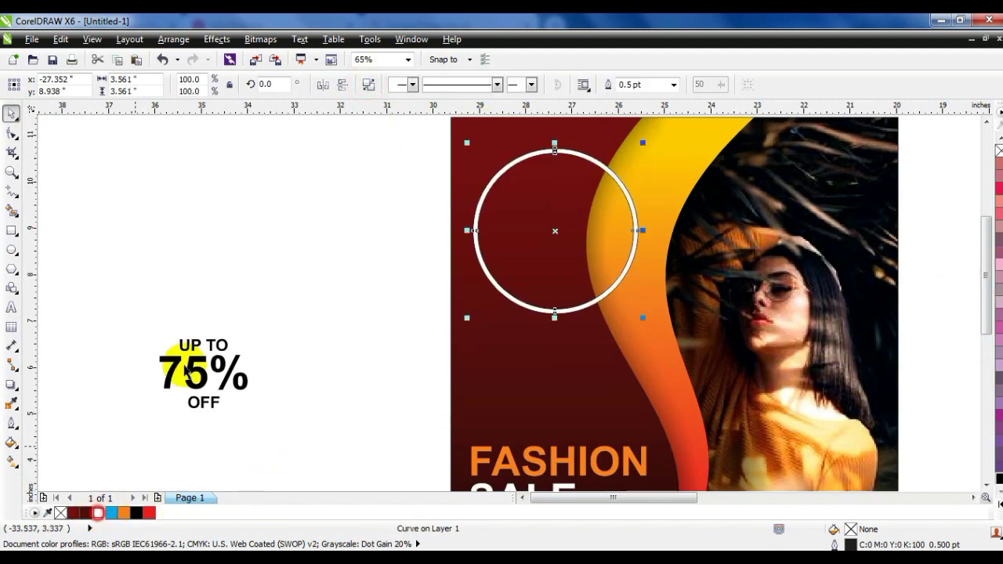
- Draw three rectangles crossing the white ring: one at its upper right, one across its left side and one at its lower right
click(11, 228)
drag(465, 208, 619, 232)
drag(638, 168, 580, 180)
scroll(559, 231, down, 1)
scroll(551, 267, up, 1)
drag(560, 257, 632, 286)
scroll(699, 281, up, 4)
click(11, 113)
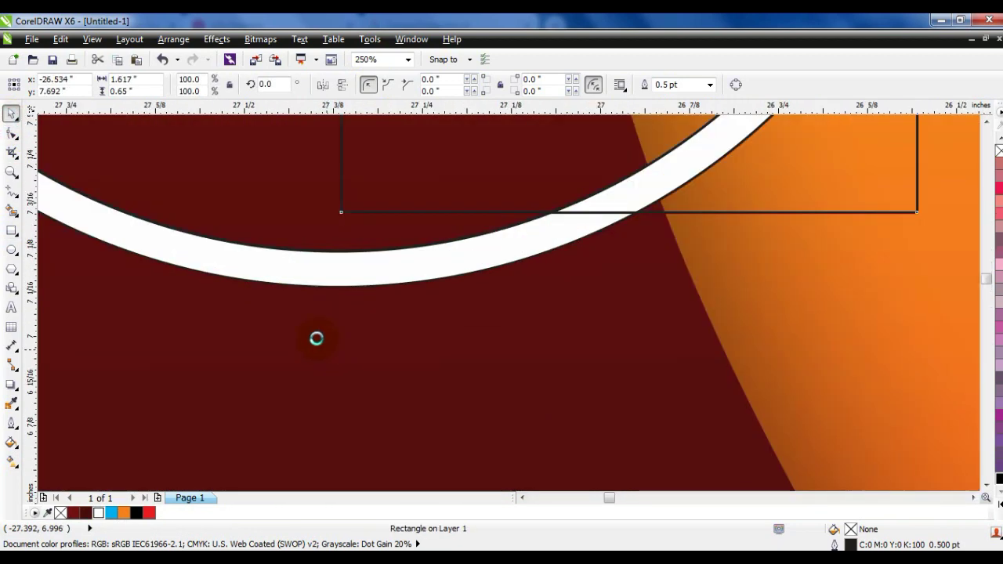
scroll(325, 350, down, 6)
click(388, 155)
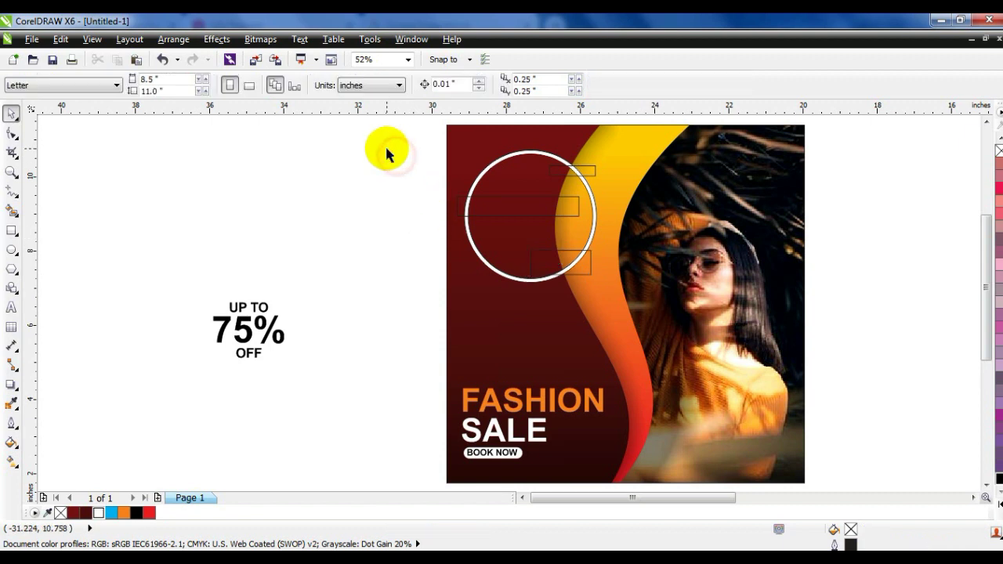
- Trim the white ring with the three rectangles to cut gaps in it
drag(365, 149, 608, 305)
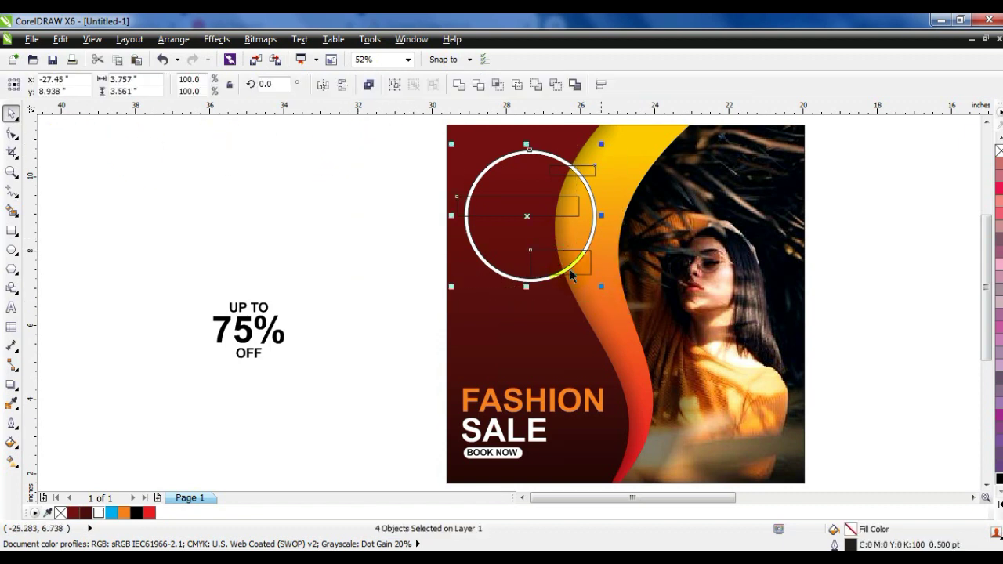
click(479, 87)
click(328, 206)
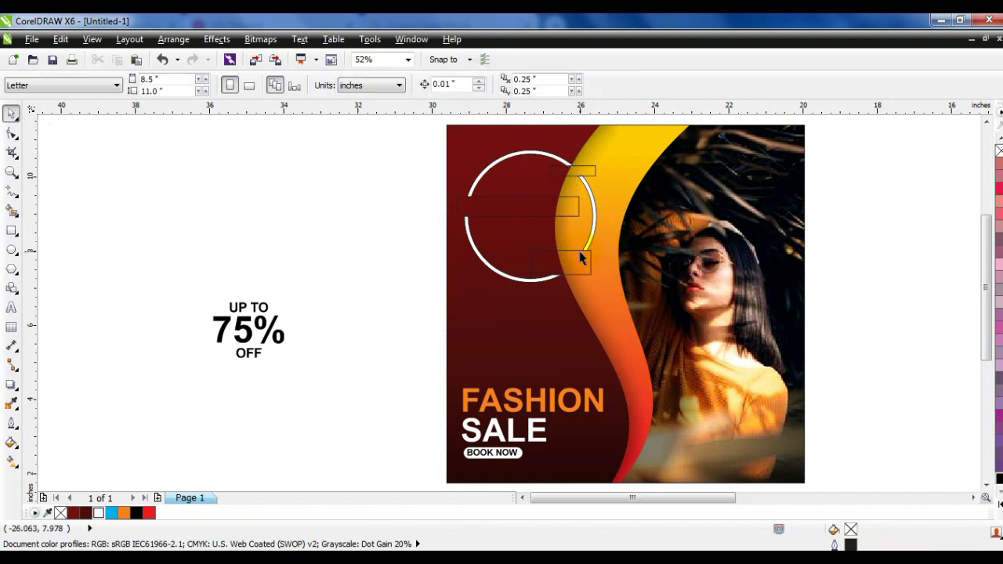
- Delete the three rectangles used to cut the ring
click(582, 257)
click(573, 222)
key(Delete)
click(585, 171)
key(Delete)
click(309, 226)
- Nudge the broken ring slightly left and place the UP TO 75% OFF text inside it in white
drag(549, 285, 544, 285)
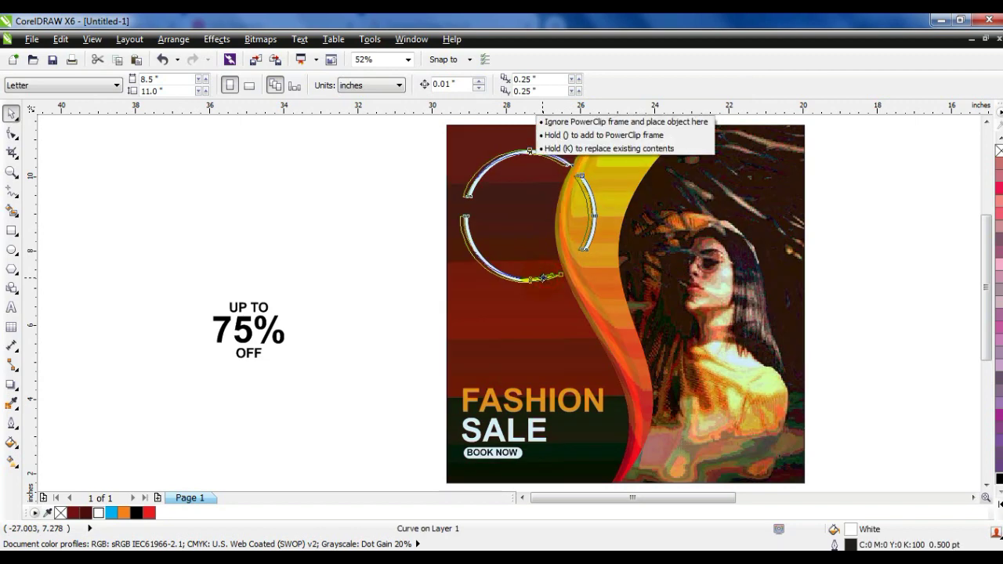
click(154, 222)
drag(154, 221, 533, 214)
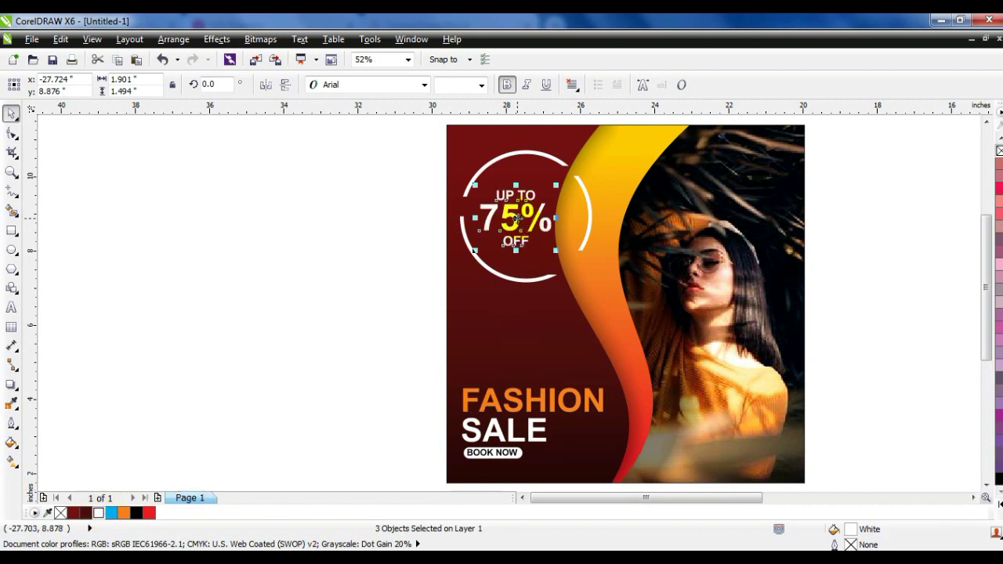
drag(516, 219, 519, 216)
click(385, 170)
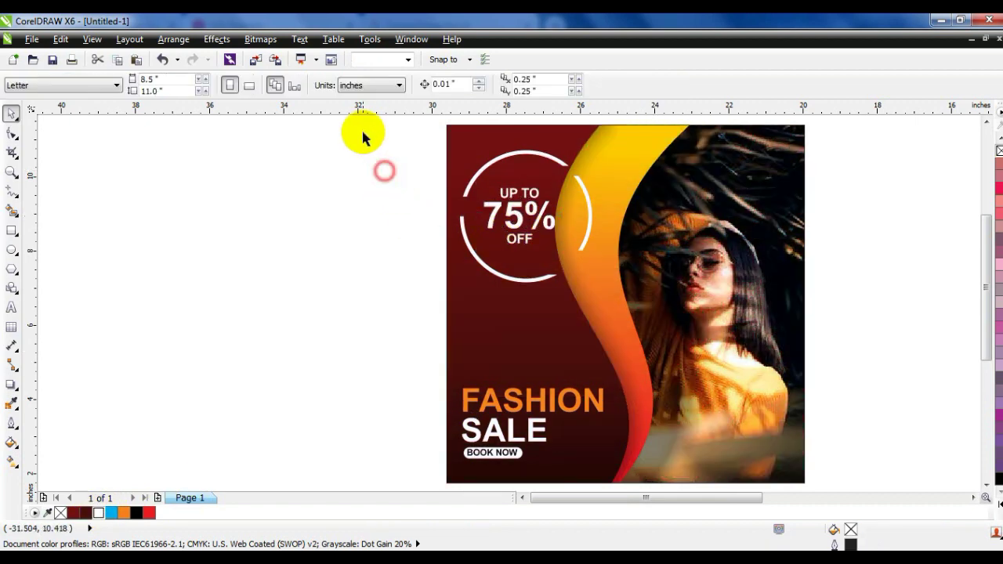
- Scale the broken ring down so that it fits more closely around the discount text
click(499, 277)
drag(598, 287, 584, 274)
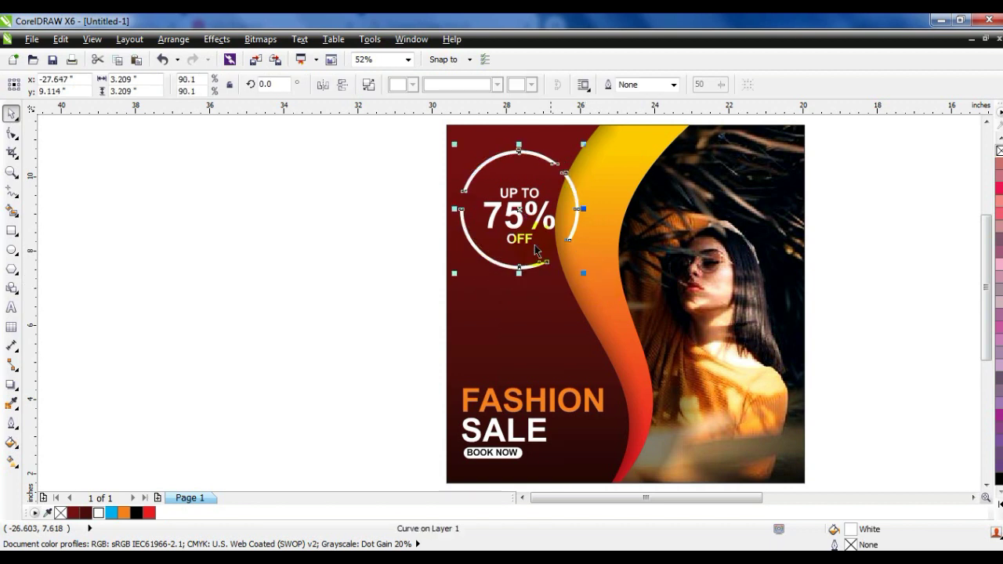
drag(453, 144, 458, 148)
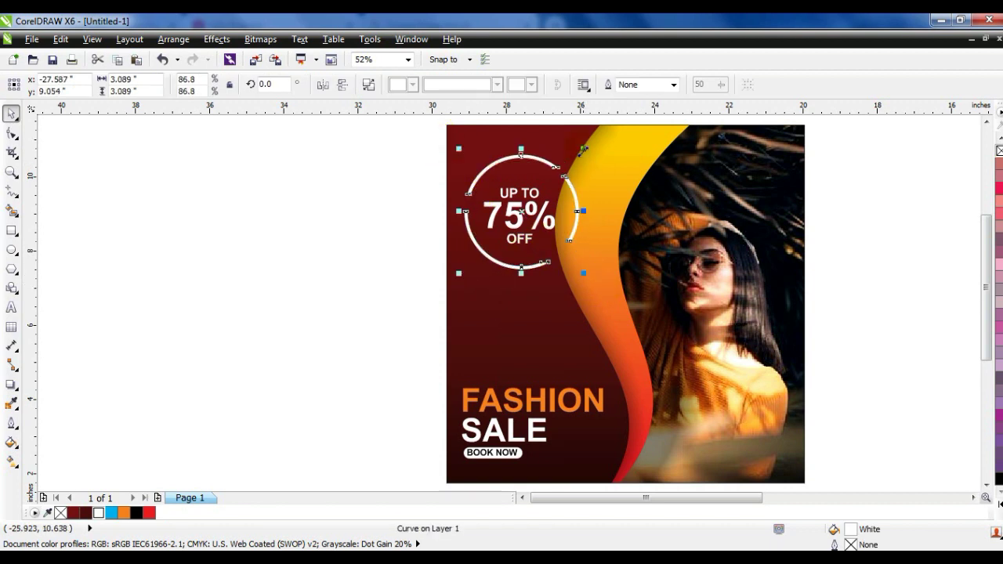
drag(584, 151, 580, 156)
click(384, 149)
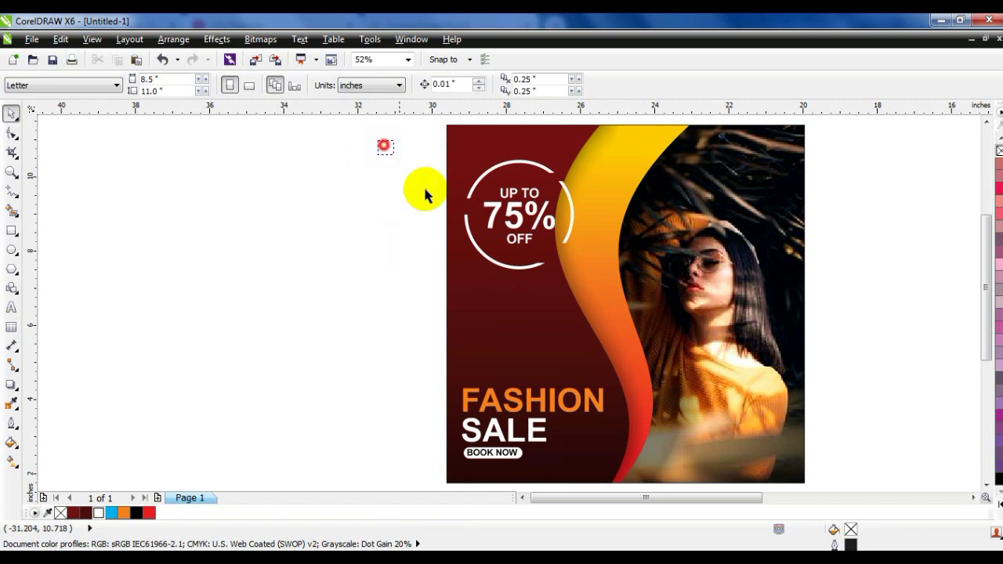
- Move the ring and its discount text together slightly down and to the right
drag(600, 279, 601, 279)
mouse_move(528, 267)
mouse_down()
mouse_move(532, 304)
mouse_move(533, 274)
mouse_up()
click(341, 259)
click(522, 328)
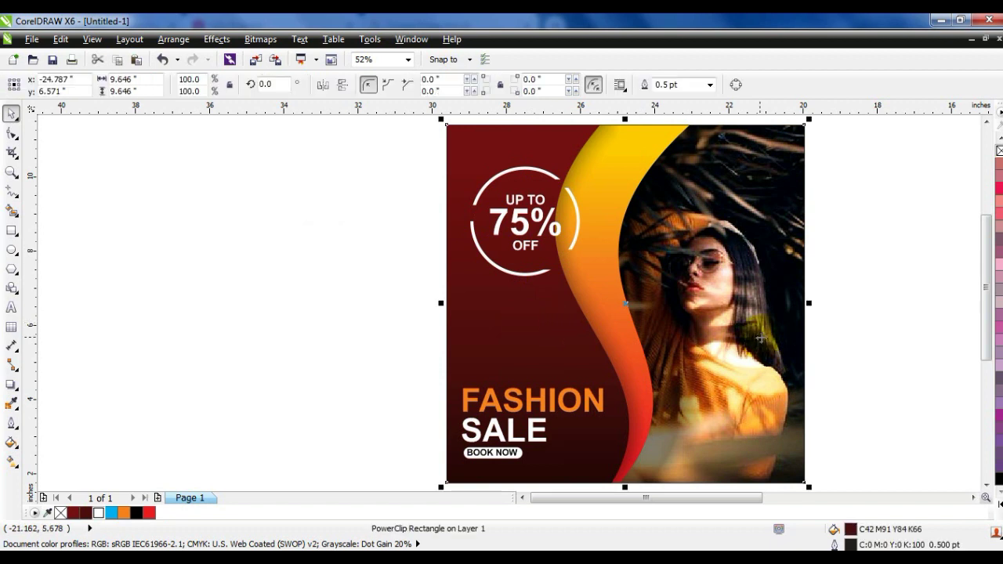
click(839, 333)
- Move the FASHION SALE text block with its BOOK NOW label slightly down
drag(432, 384, 631, 488)
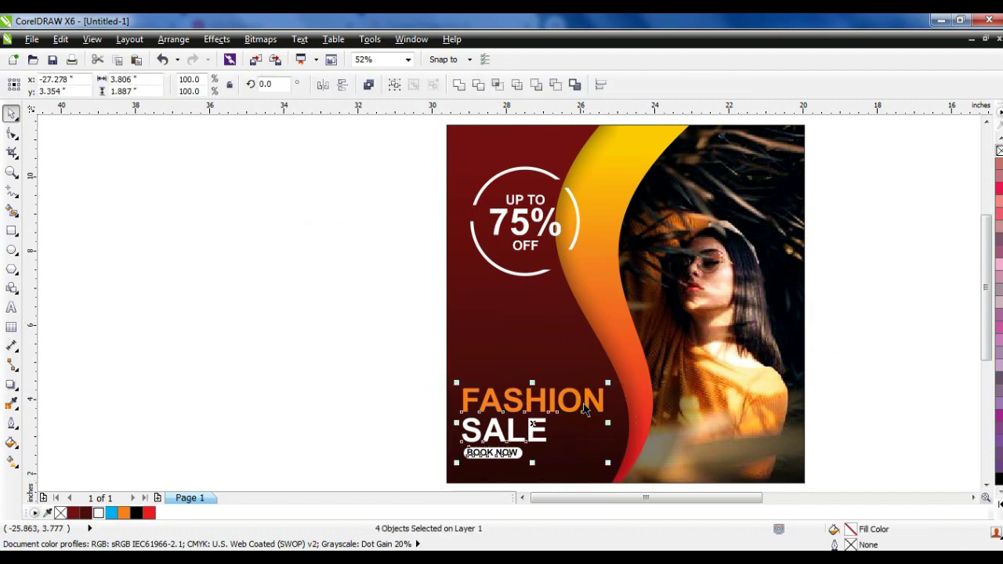
click(584, 405)
drag(369, 352, 619, 469)
drag(577, 399, 578, 405)
click(315, 382)
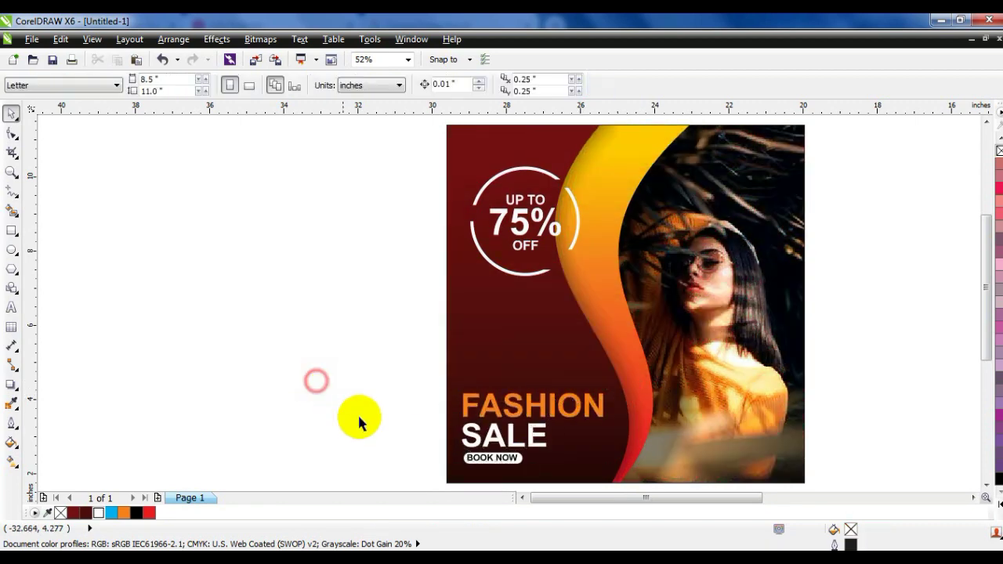
- Draw a circle about 0.2 inches wide beside the banner and repeat copies of it straight down into an evenly spaced column
click(12, 250)
drag(186, 211, 195, 220)
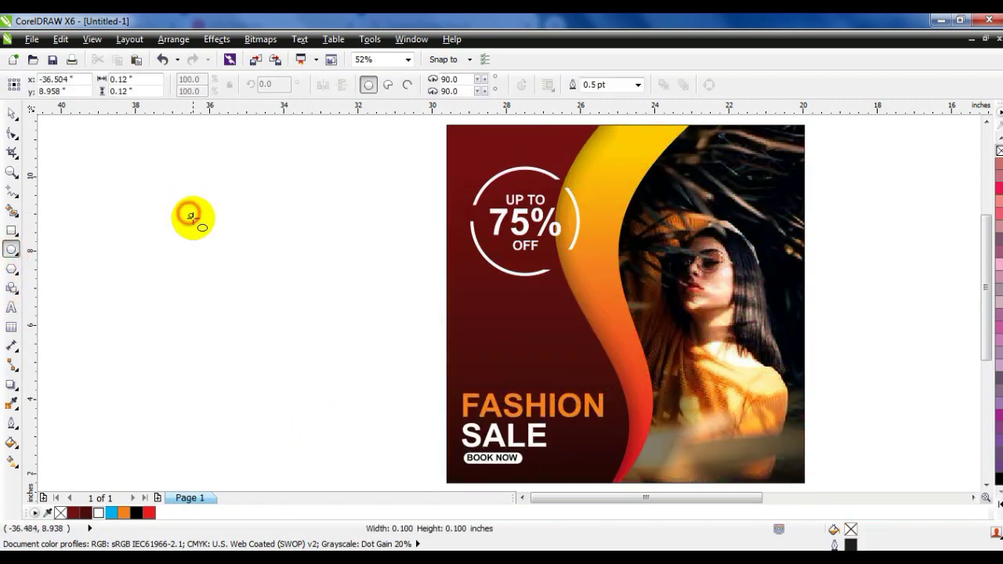
click(11, 113)
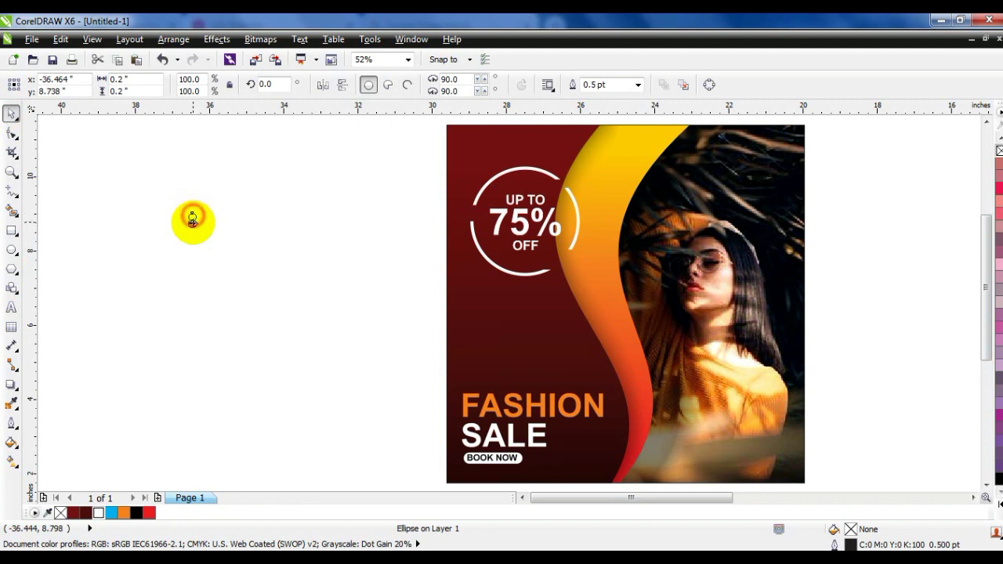
click(192, 228)
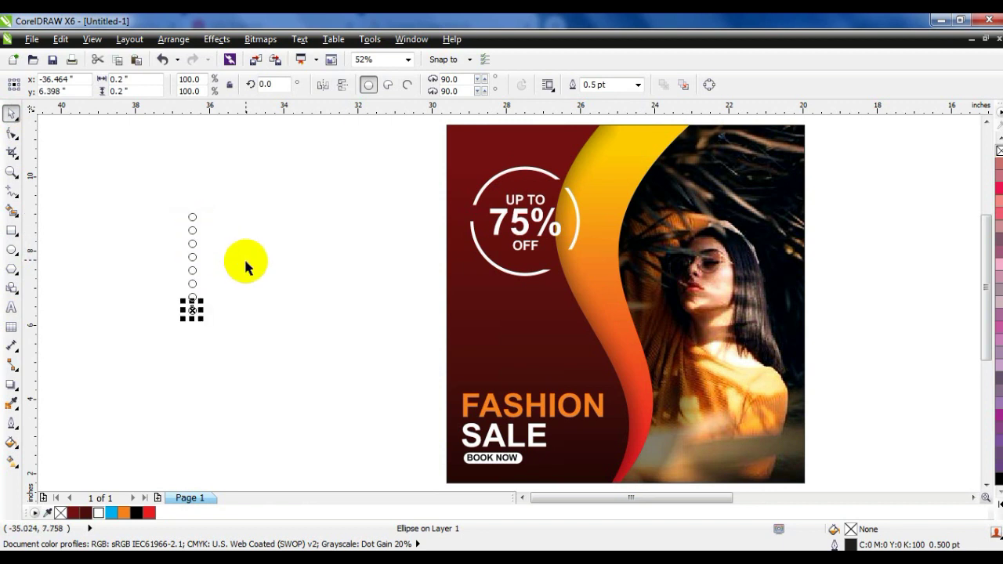
key(ctrl+r)
key(ctrl+r)
key(ctrl+r)
key(ctrl+r)
key(ctrl+r)
key(ctrl+r)
key(ctrl+r)
key(ctrl+r)
key(ctrl+r)
key(ctrl+r)
key(ctrl+r)
- Repeat the circle column sideways into a rectangular dot grid and weld all its circles into one shape
drag(159, 198, 254, 499)
drag(164, 168, 233, 459)
drag(197, 370, 205, 370)
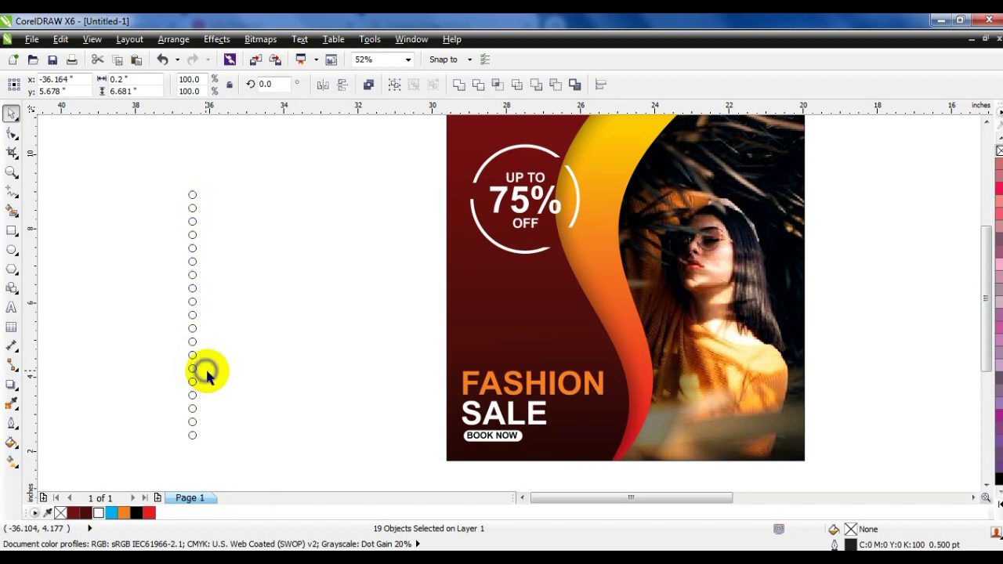
key(ctrl+d)
key(ctrl+d)
key(ctrl+d)
key(ctrl+d)
key(ctrl+d)
key(ctrl+d)
key(ctrl+d)
key(ctrl+d)
key(ctrl+d)
key(ctrl+d)
key(ctrl+d)
drag(149, 170, 355, 456)
click(459, 86)
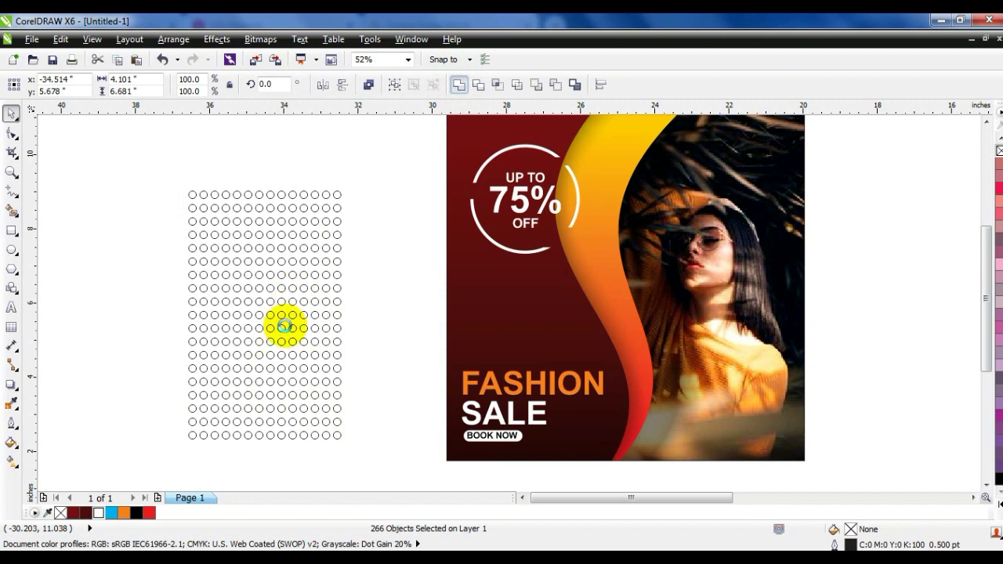
- Place a copy of the dot grid directly below the original and weld the two into one tall grid
drag(267, 210, 271, 457)
right_click(271, 457)
shift+click(266, 428)
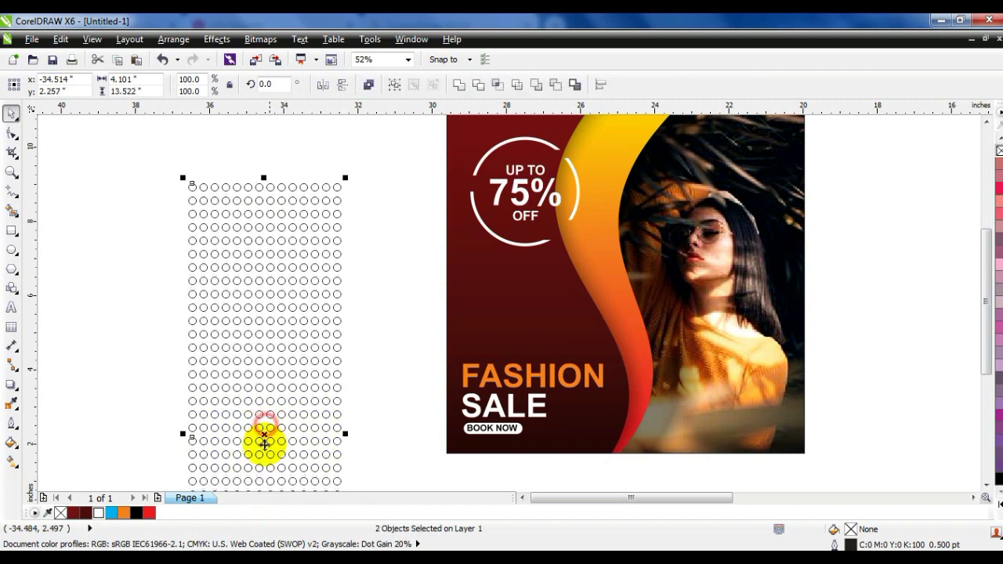
click(456, 84)
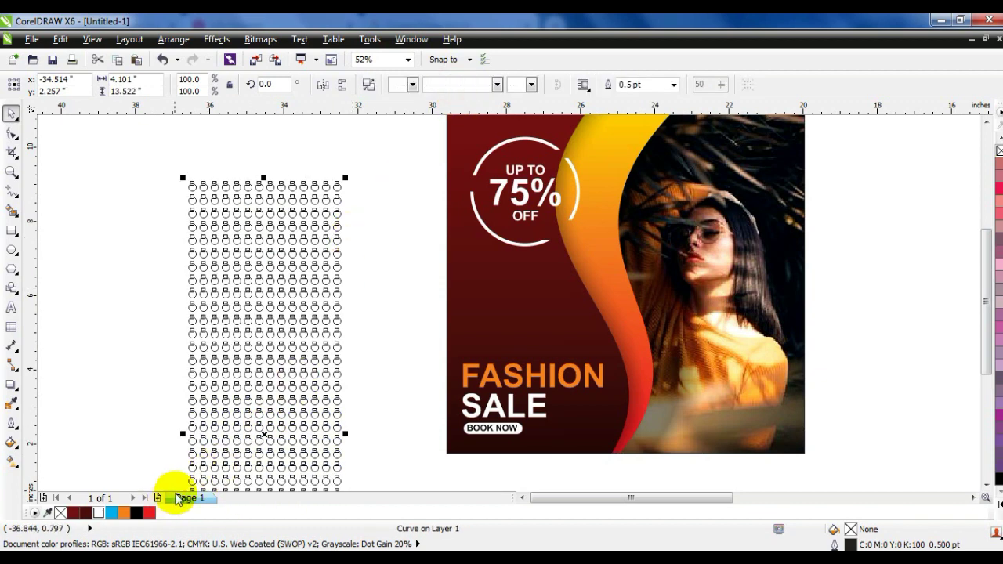
- Move the dot grid over the left edge of the banner and fill it with orange
drag(295, 386, 485, 273)
click(124, 513)
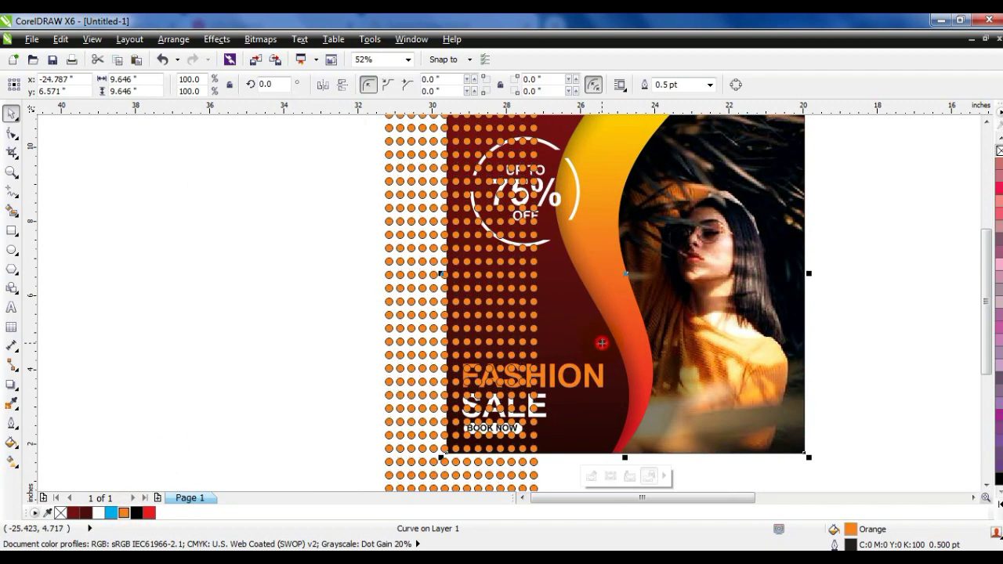
click(650, 343)
key(shift+F2)
key(Escape)
click(414, 335)
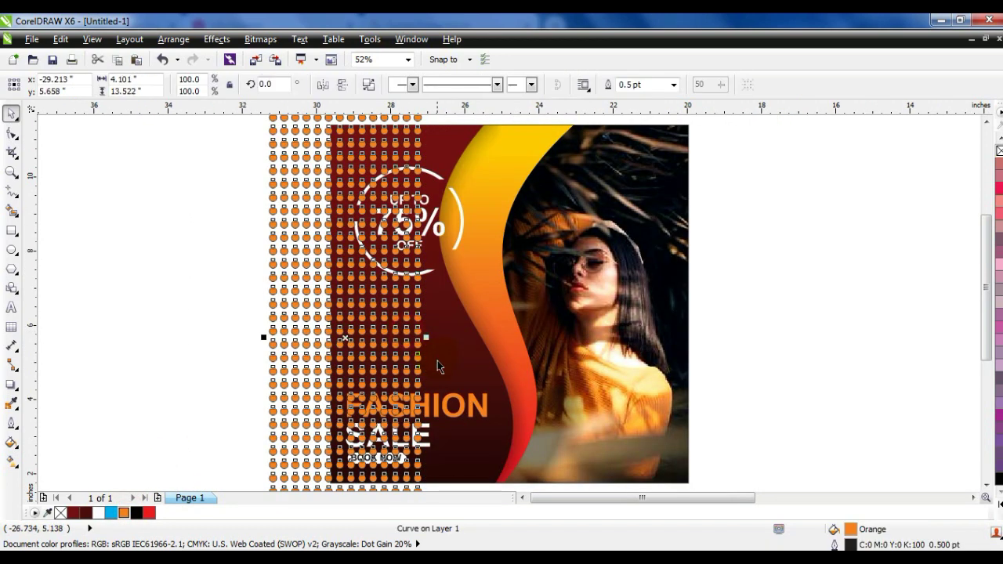
- Apply a horizontal linear transparency to the orange dot grid so that it fades out toward the middle of the banner
click(14, 385)
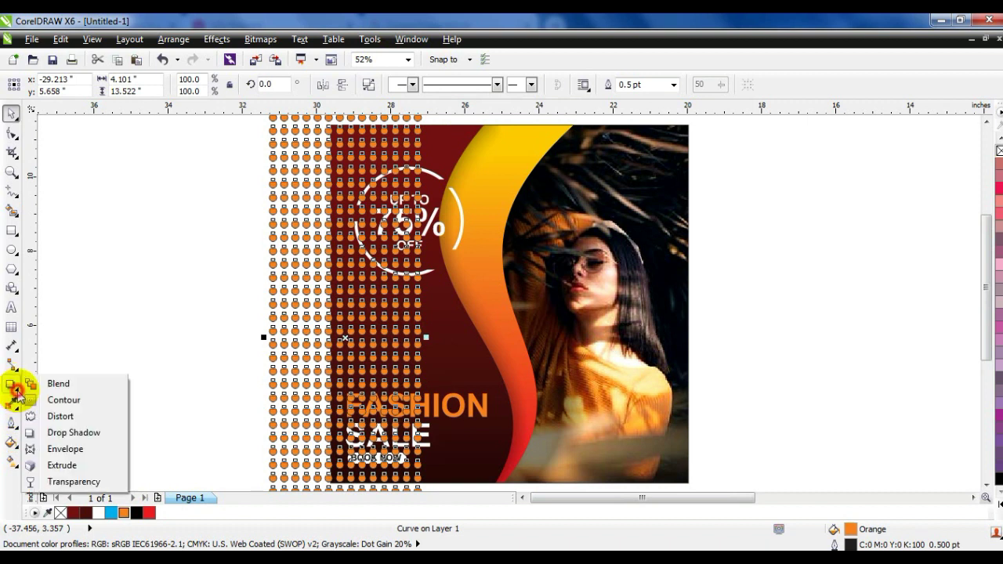
click(52, 482)
drag(318, 320, 406, 321)
drag(318, 319, 262, 320)
click(12, 114)
click(64, 261)
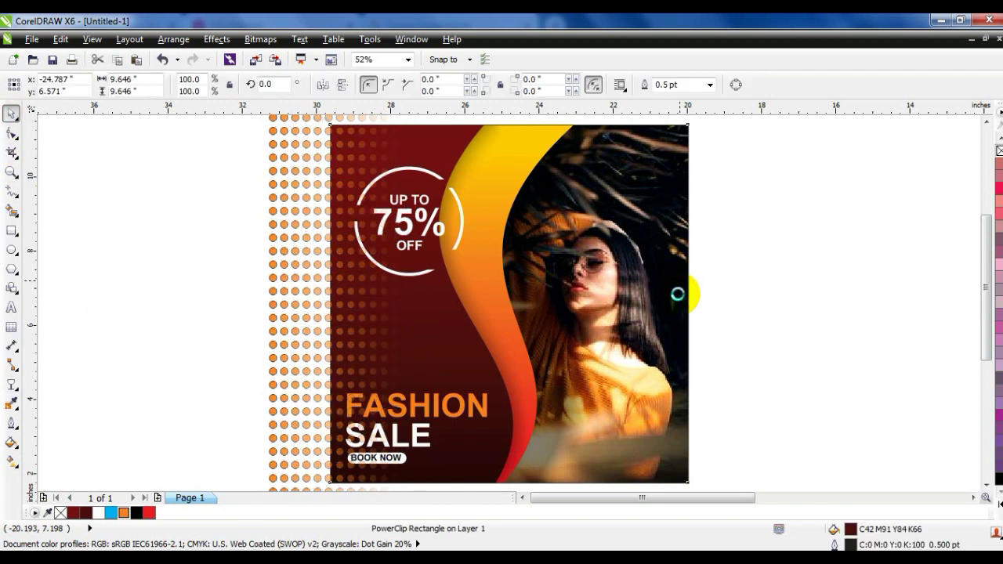
- Nudge the orange dot grid slightly left, place a horizontally mirrored copy over the banner's right edge, and fill the copy white
click(313, 307)
click(307, 304)
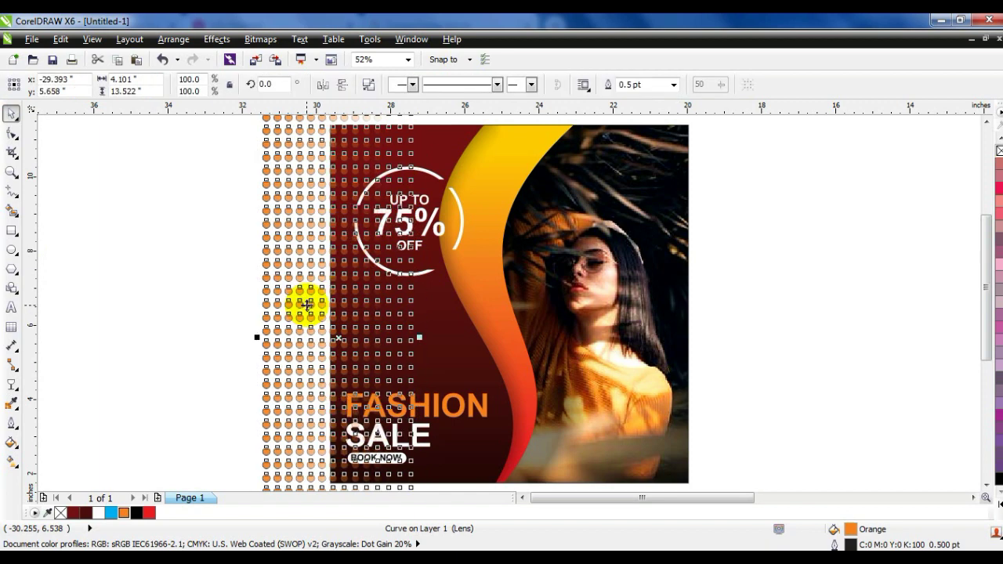
click(325, 84)
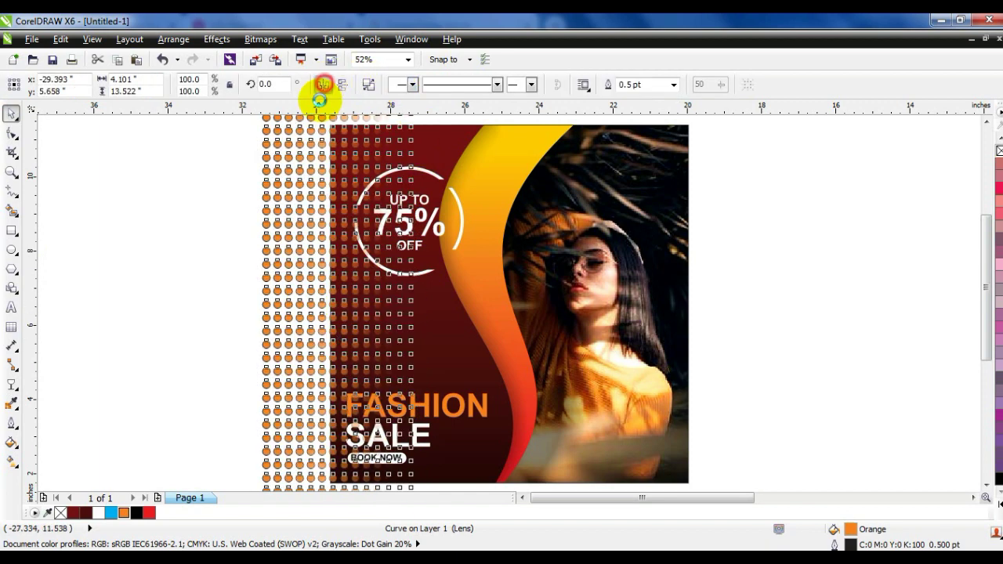
drag(338, 338, 671, 347)
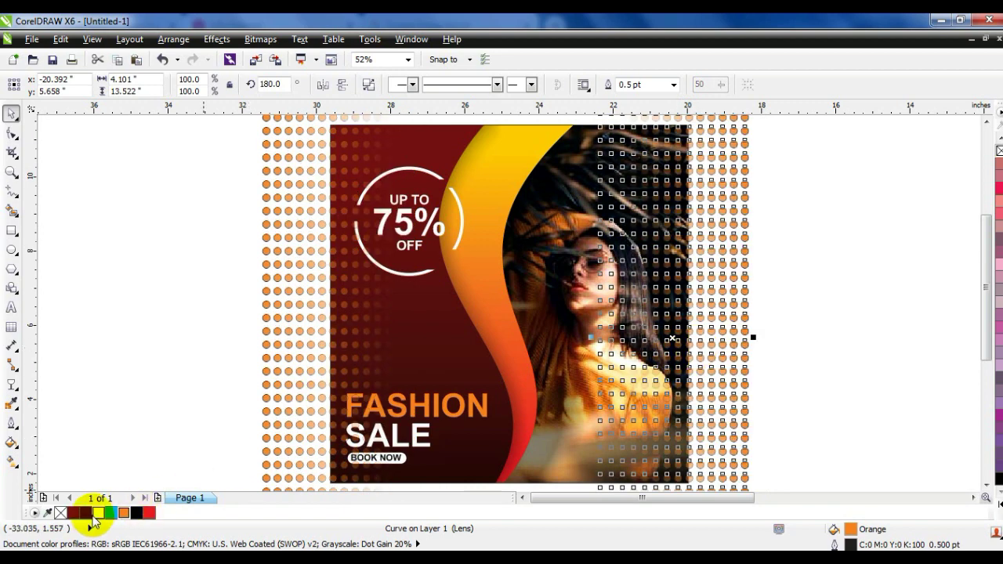
click(145, 400)
click(728, 326)
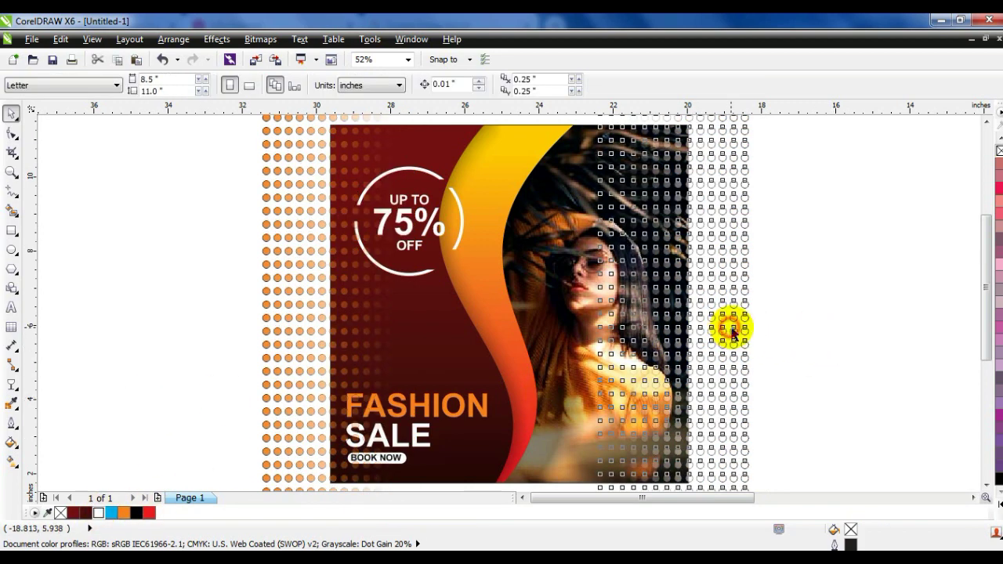
- Remove the outlines from both dot grids and PowerClip them inside the banner's background square
shift+click(292, 278)
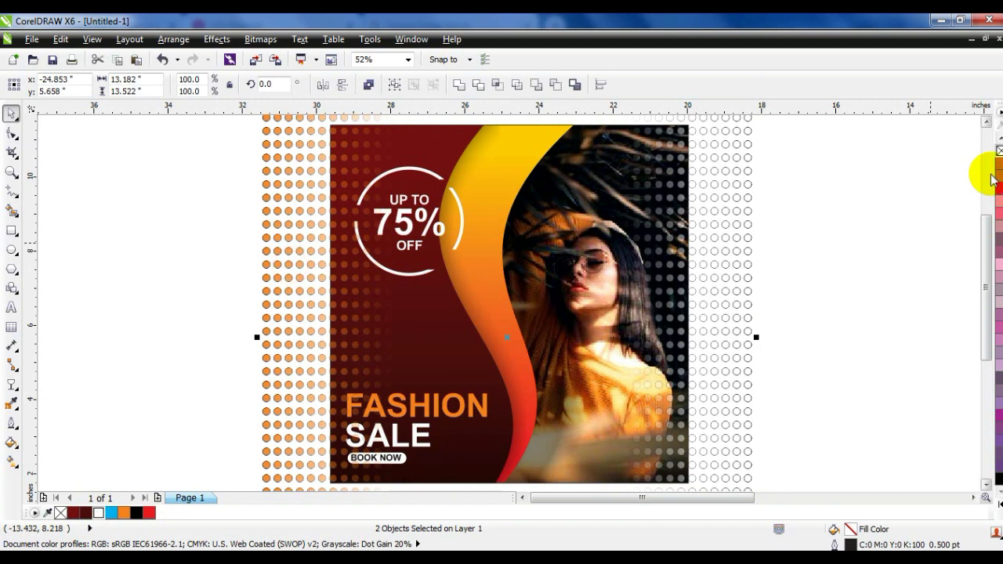
right_click(1000, 150)
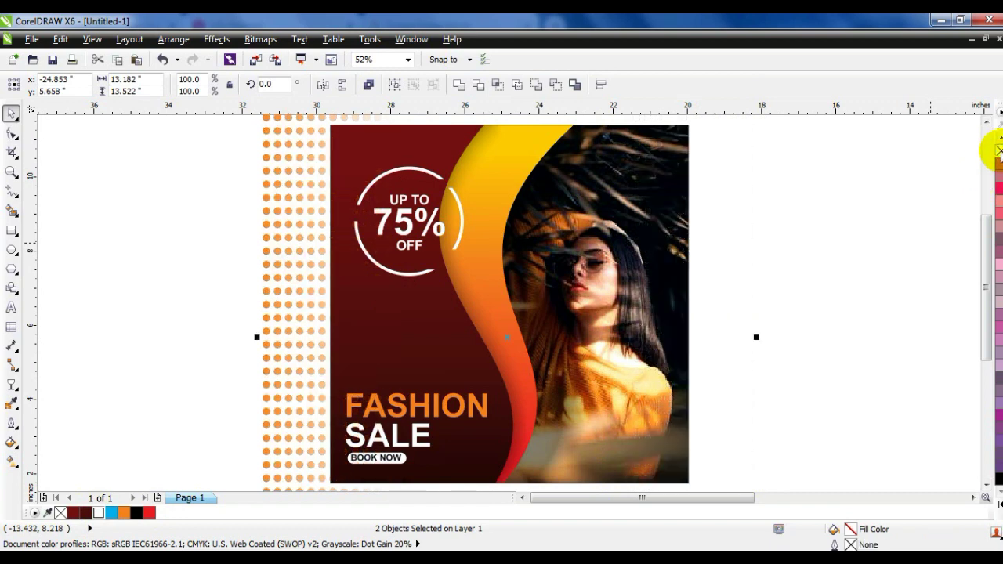
click(616, 161)
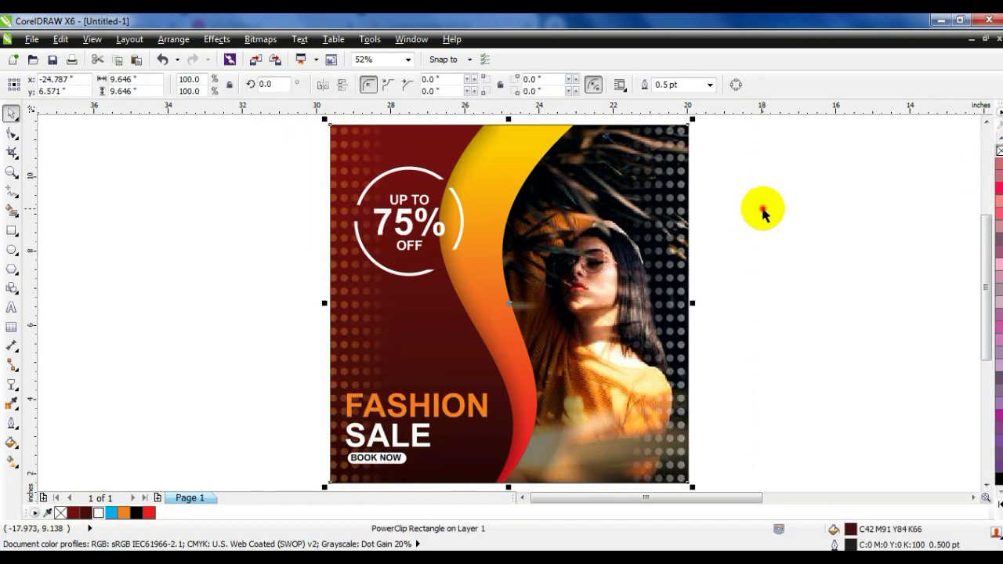
click(764, 212)
click(762, 278)
- Draw a square of about 11.8 inches around the banner, fill it black and send it to the back
scroll(721, 303, down, 2)
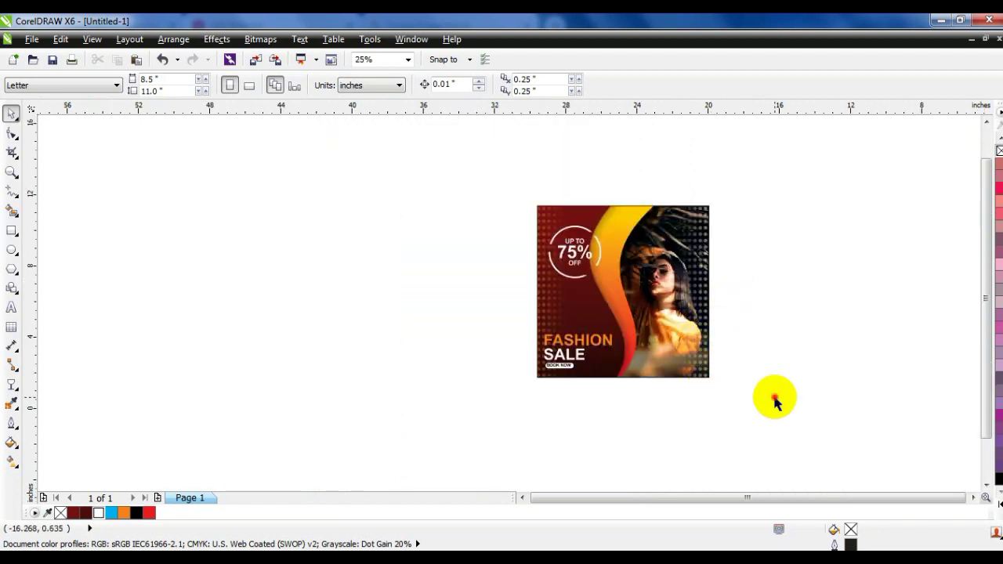
click(12, 231)
drag(515, 192, 658, 404)
click(12, 114)
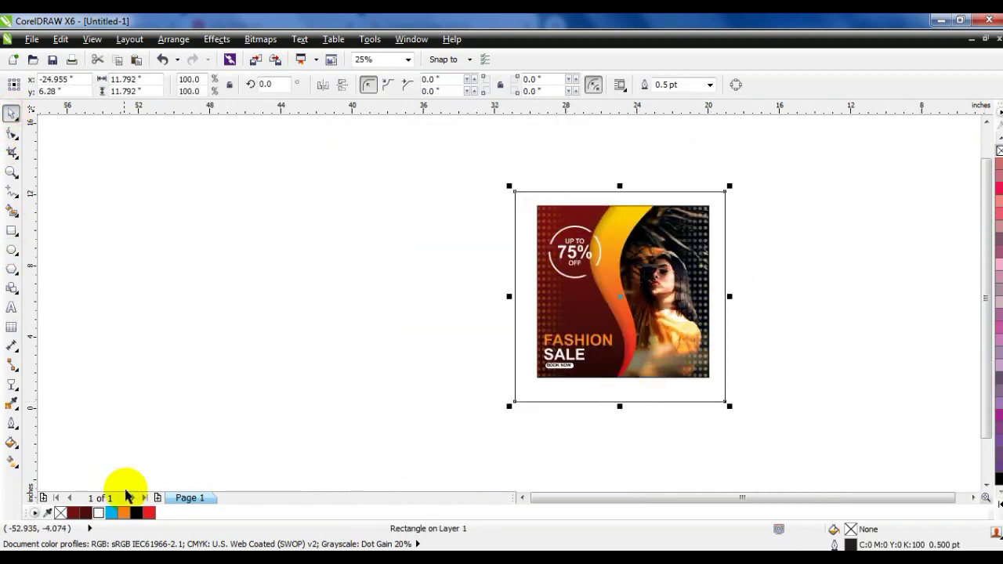
click(136, 513)
key(shift+Page_Down)
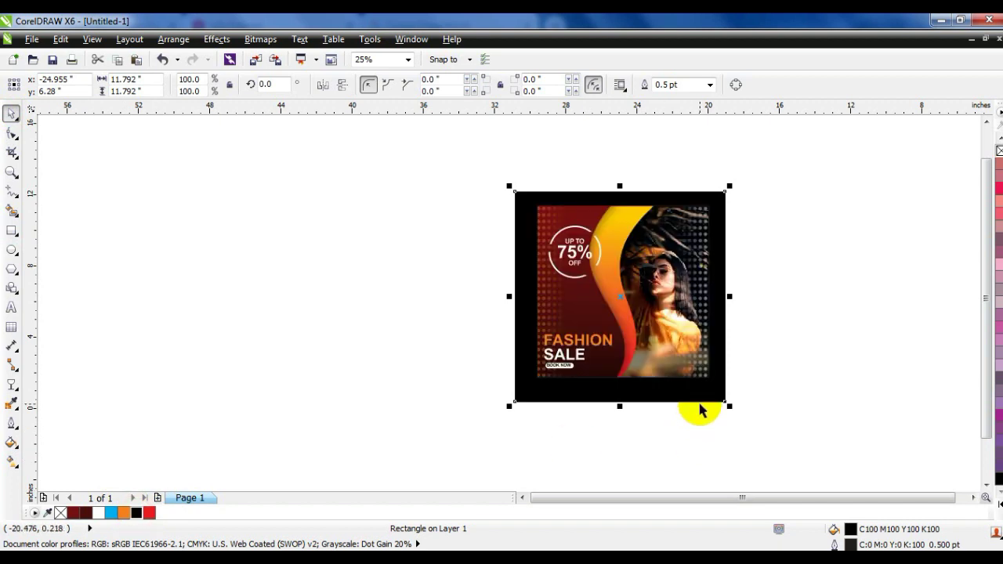
- Centre the black square on the banner and scale it down to about 11.1 inches for a narrower frame
shift+click(700, 383)
key(c)
key(e)
click(693, 167)
key(F4)
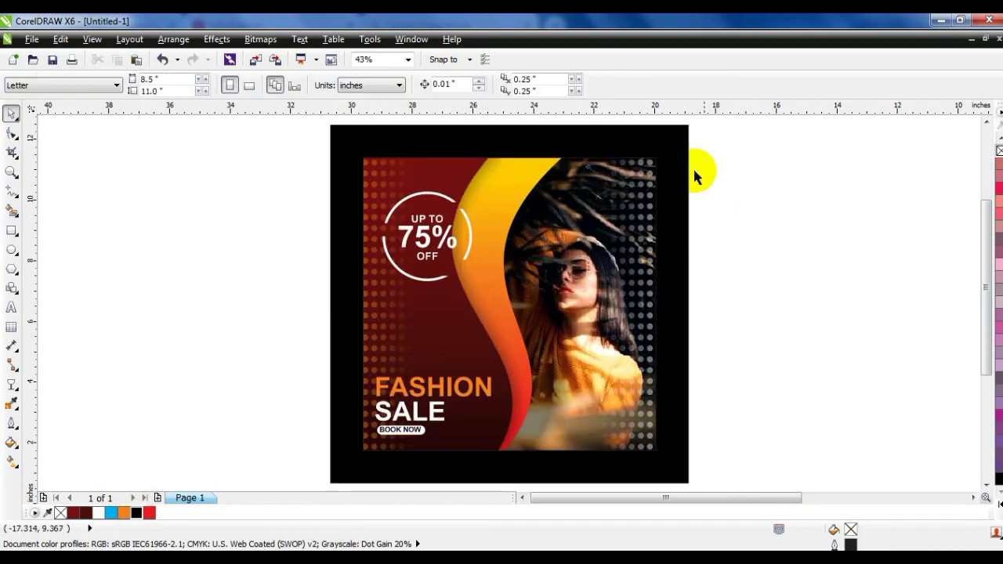
click(688, 166)
drag(693, 120, 679, 136)
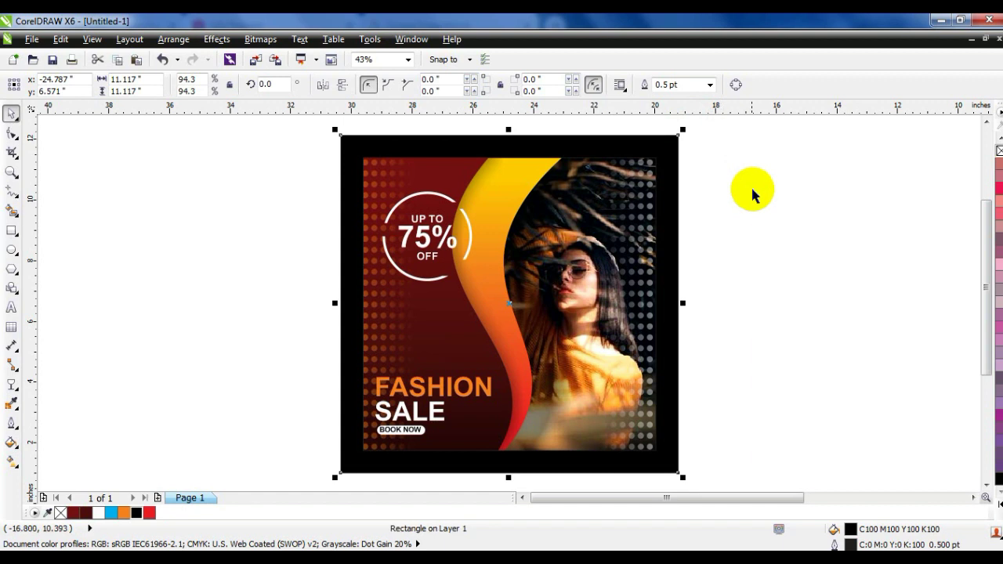
click(734, 193)
- Draw a closed shape covering the frame's upper-left half with a diagonal corner-to-corner edge, and fill it dark red
click(12, 191)
click(681, 135)
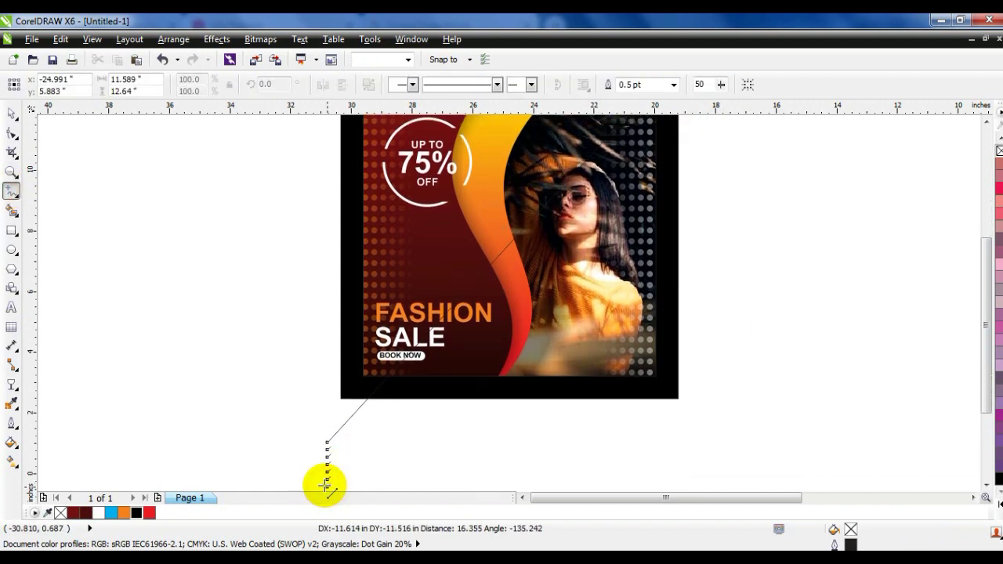
double_click(326, 486)
click(260, 212)
scroll(309, 232, down, 2)
mouse_move(286, 224)
mouse_down()
mouse_move(365, 123)
mouse_move(471, 149)
mouse_up()
click(11, 112)
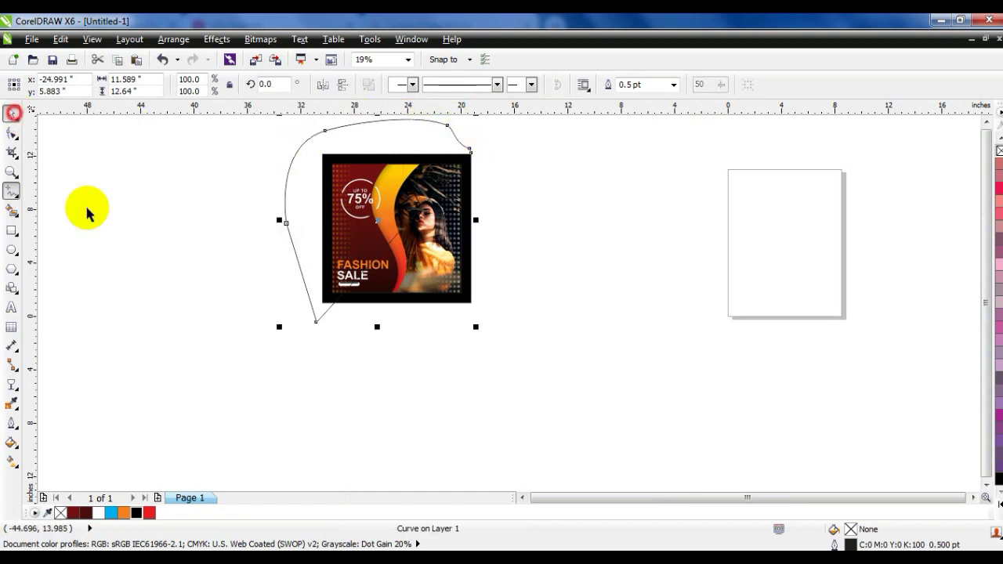
click(85, 514)
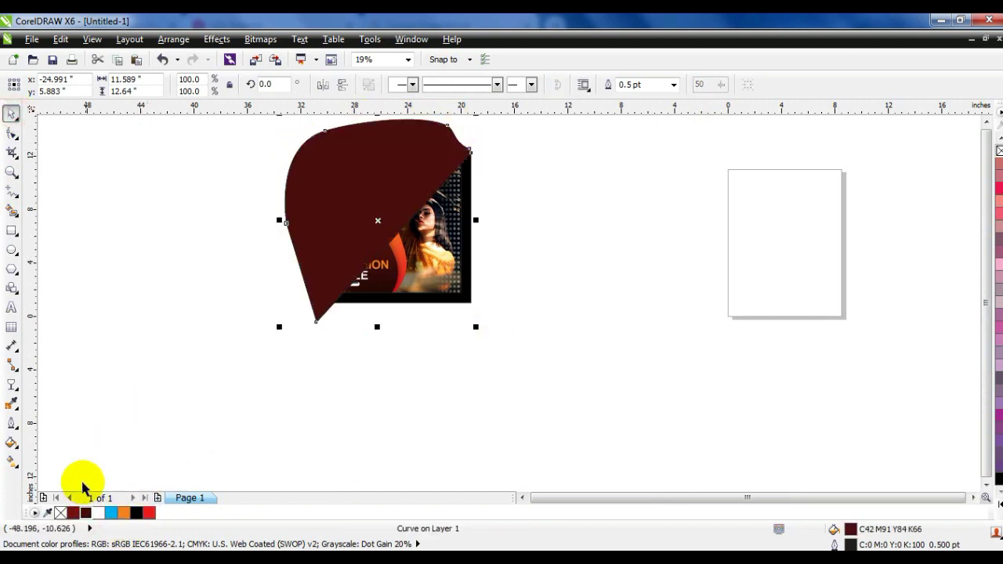
click(74, 514)
- PowerClip the dark red shape inside the black square and mirror the square both horizontally and vertically
click(465, 310)
click(468, 302)
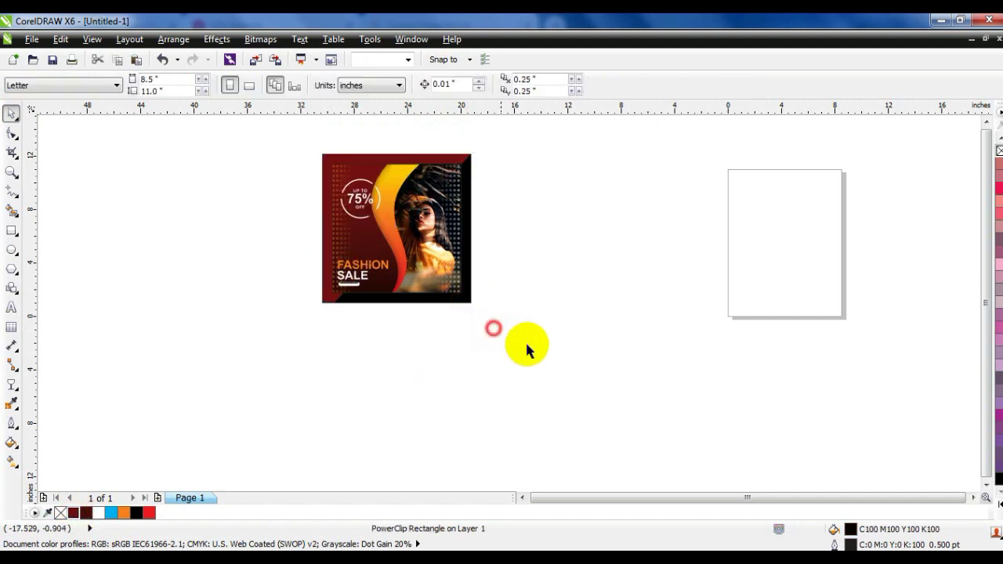
drag(536, 334, 268, 117)
key(shift+F2)
key(Escape)
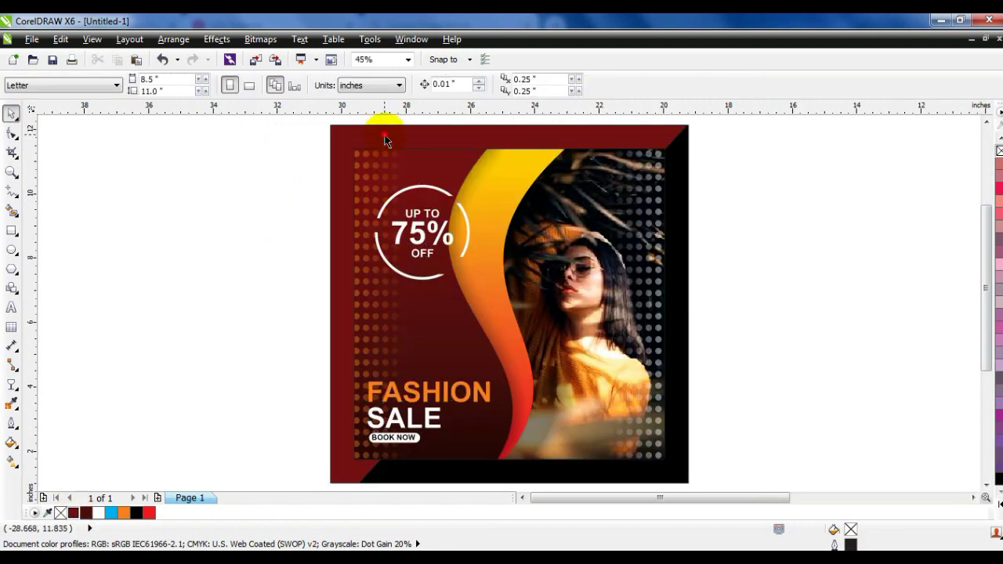
click(385, 139)
click(322, 85)
click(342, 85)
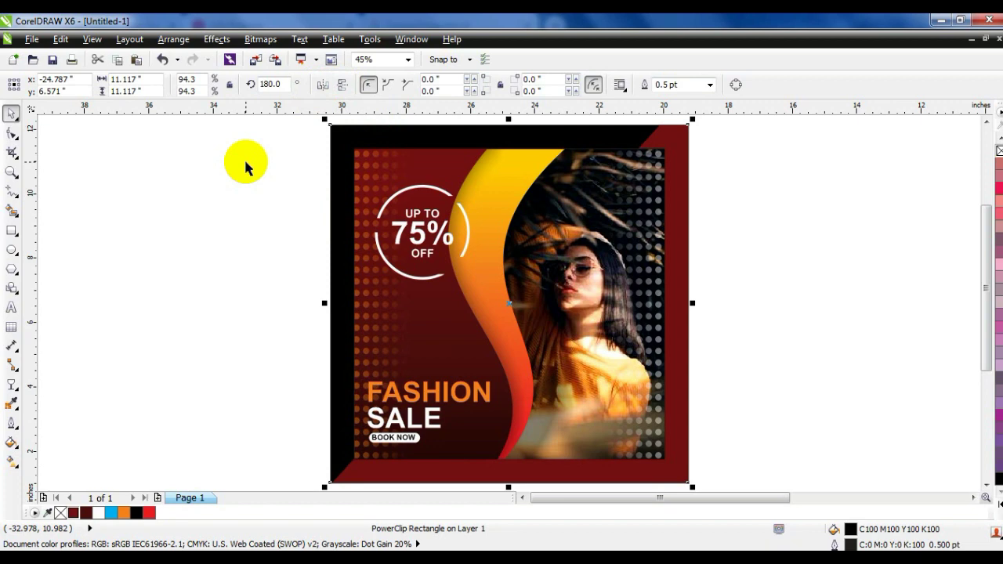
click(246, 165)
- Preview the framed banner in full screen
click(661, 185)
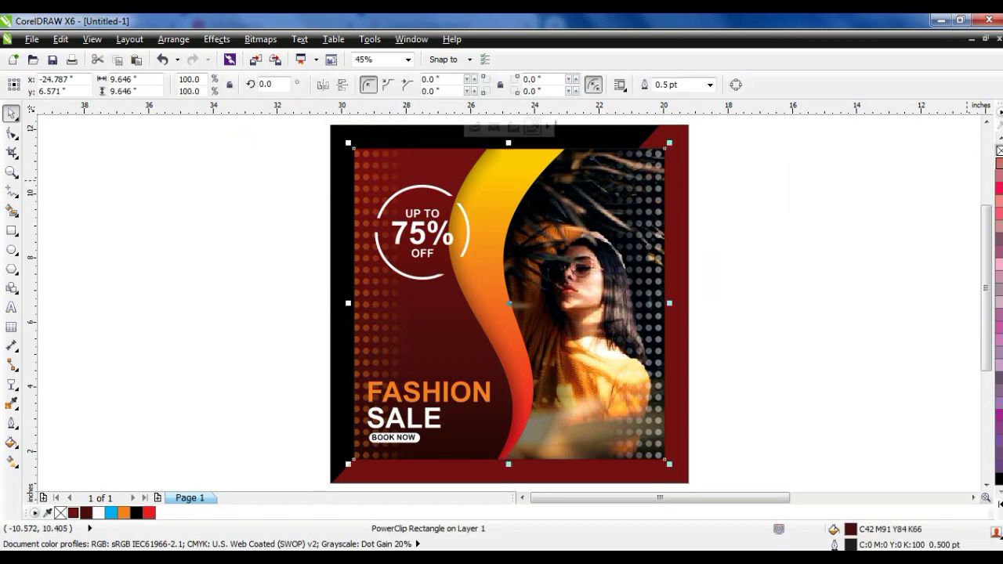
click(889, 208)
key(F9)
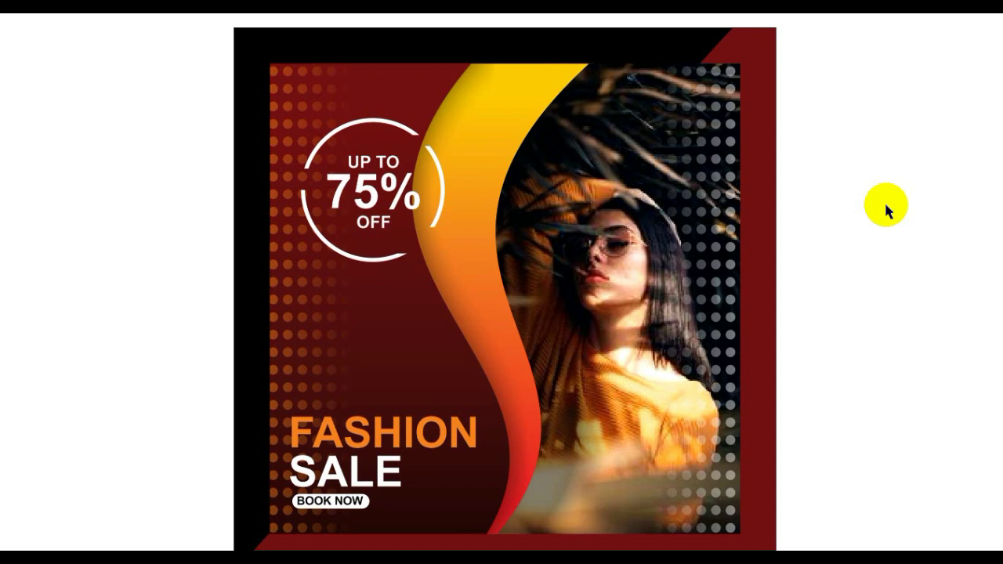
click(886, 205)
- Edit the banner's PowerClip contents and move the white dot grid farther right, off most of the photo
double_click(660, 293)
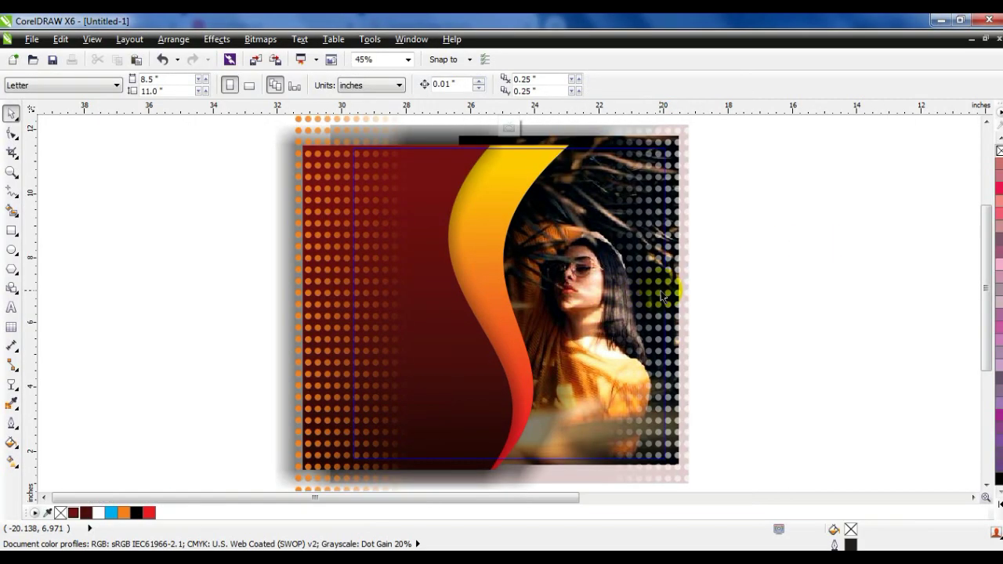
click(674, 296)
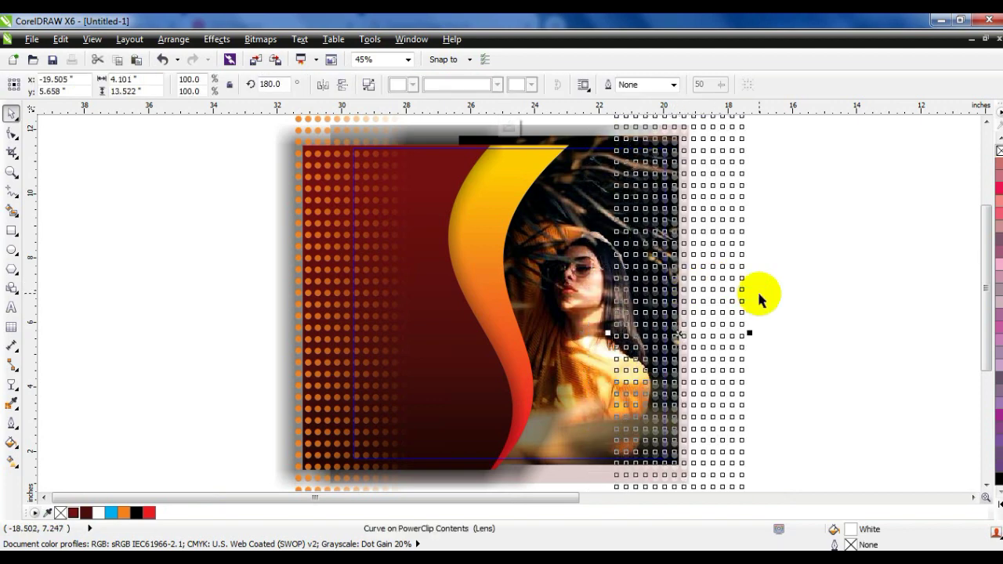
ctrl+click(802, 298)
click(802, 305)
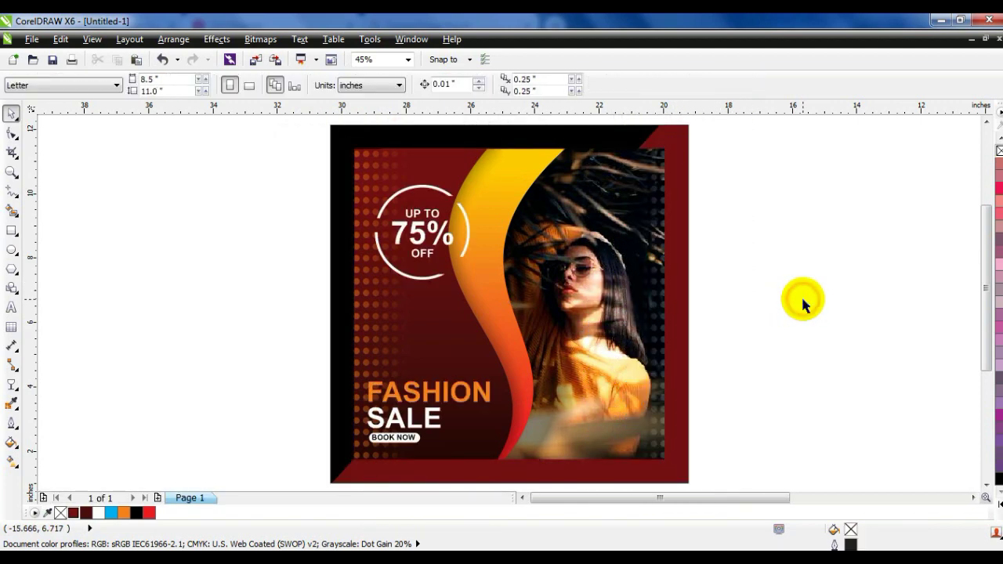